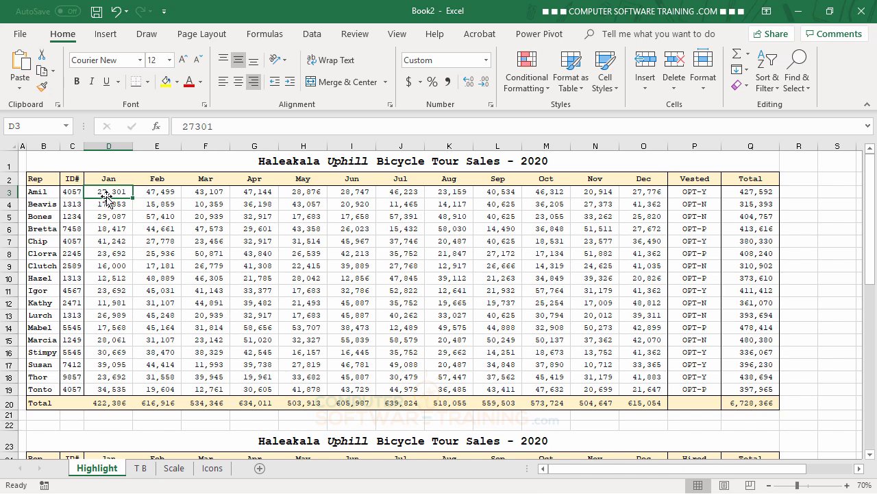
- Highlight monthly sales in D3:O19 that are greater than 40000 with Green Fill with Dark Green Text
mouse_move(107, 197)
mouse_down()
mouse_move(196, 191)
mouse_move(602, 247)
mouse_move(638, 280)
mouse_move(650, 388)
mouse_up()
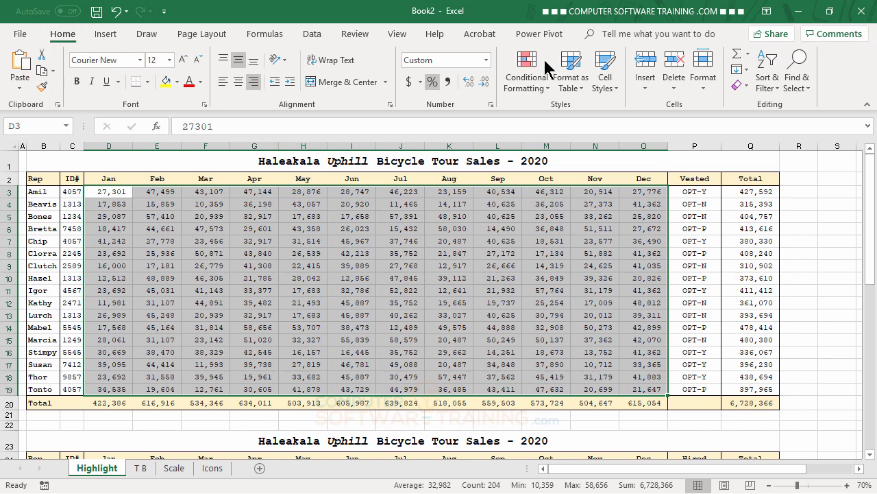
click(532, 73)
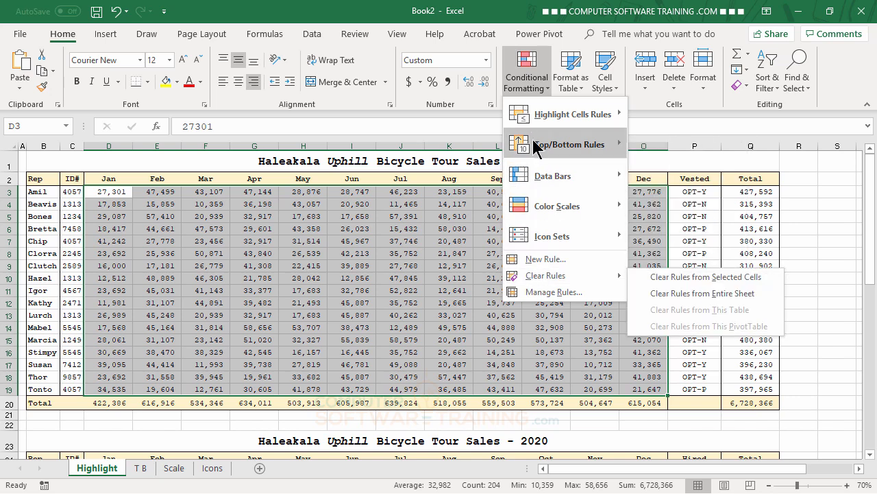
mouse_move(558, 117)
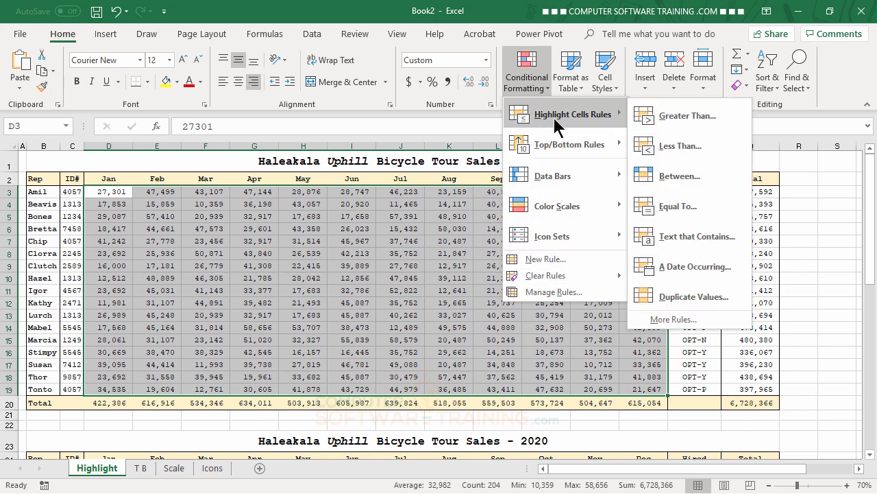
click(676, 117)
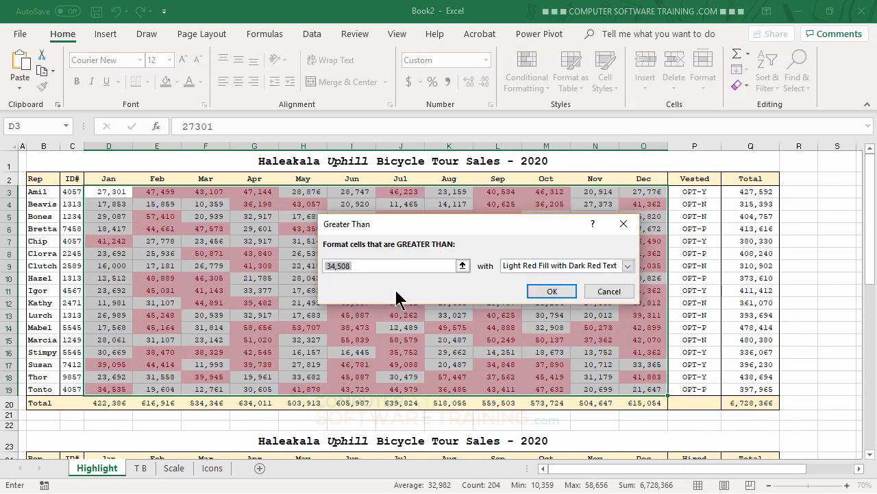
text(40000)
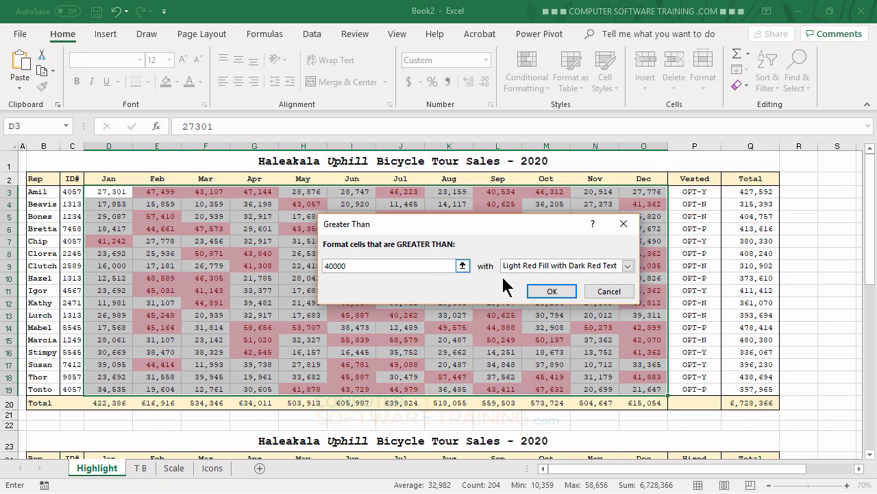
click(628, 267)
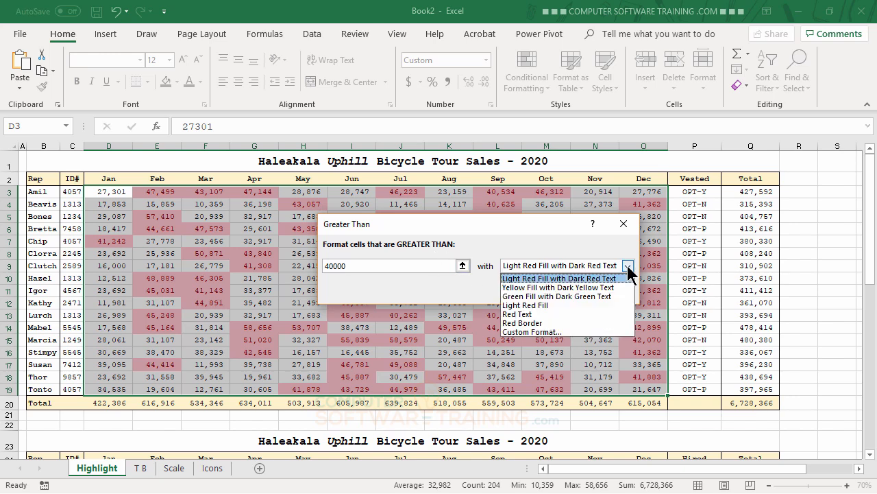
click(535, 297)
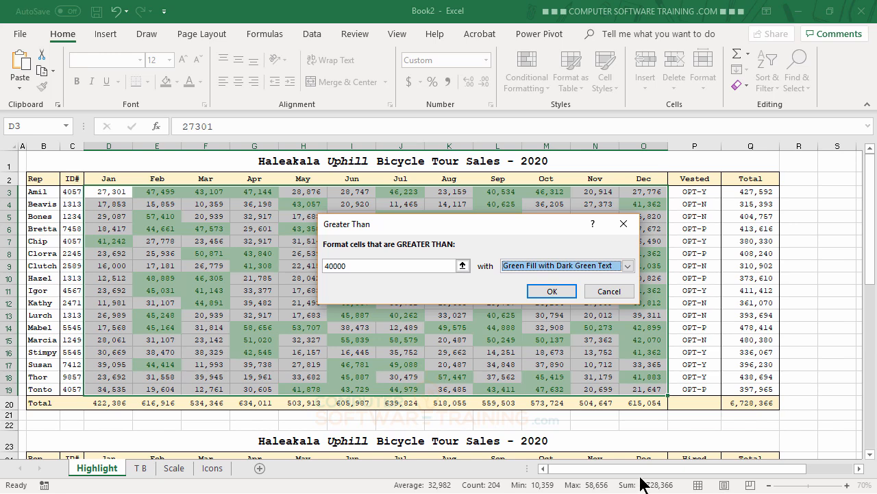
click(552, 291)
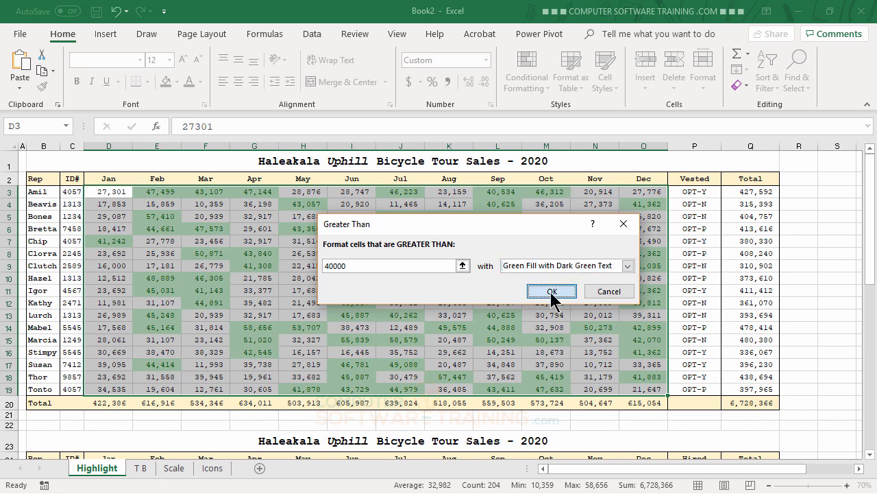
click(538, 268)
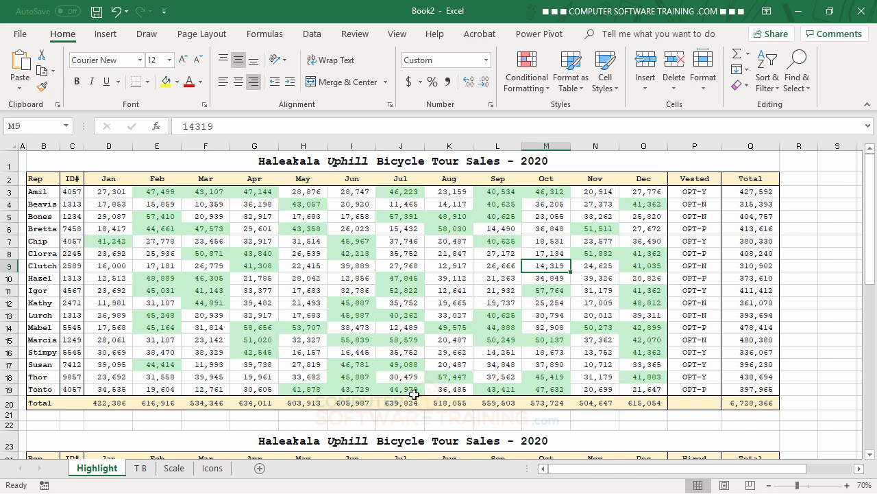
- Change the August value in K9 to 40001 and the April value in G9 to 39000
click(453, 269)
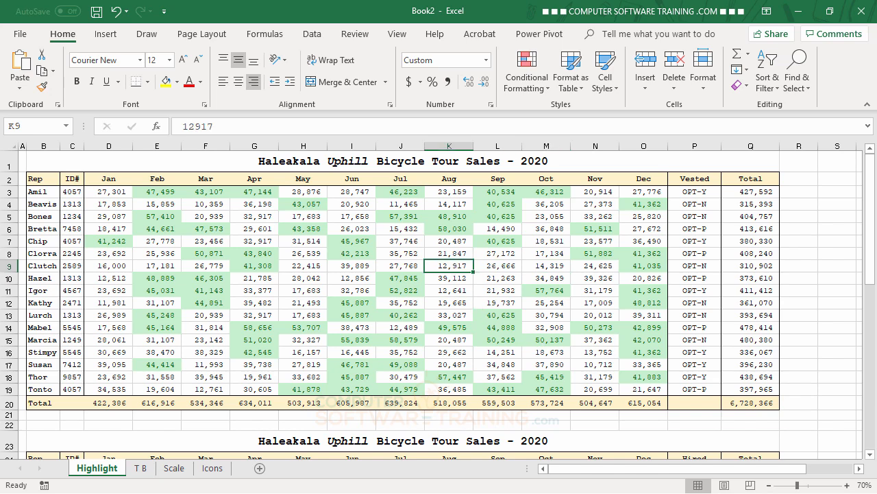
text(40001)
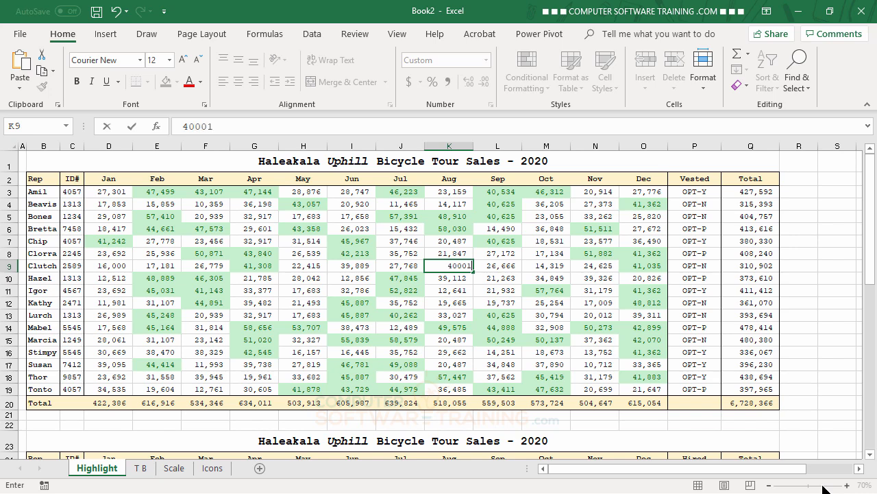
key(Return)
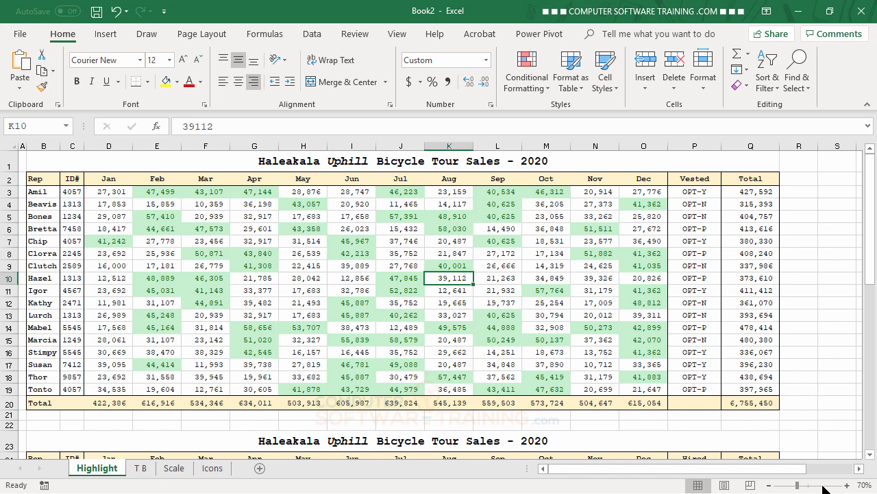
click(252, 266)
text(39000)
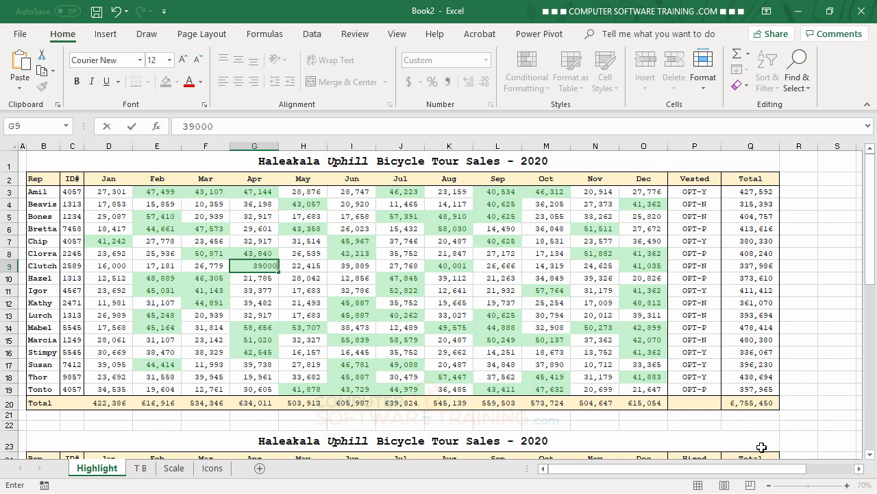
key(Return)
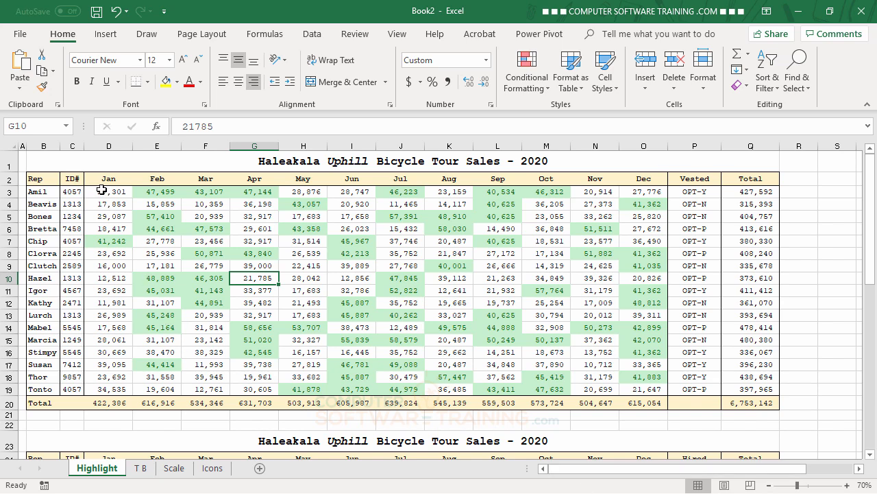
- Start a Less Than highlight rule for the monthly sales in D3:O19
drag(101, 190, 654, 385)
click(538, 89)
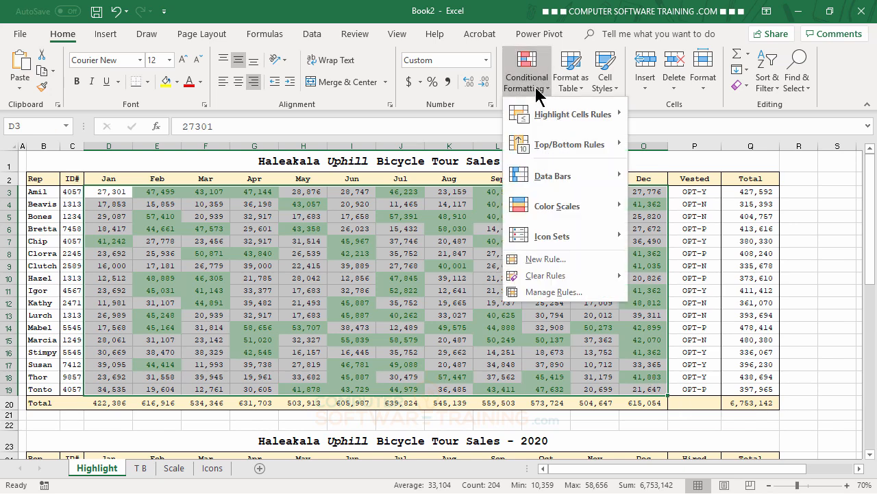
mouse_move(547, 116)
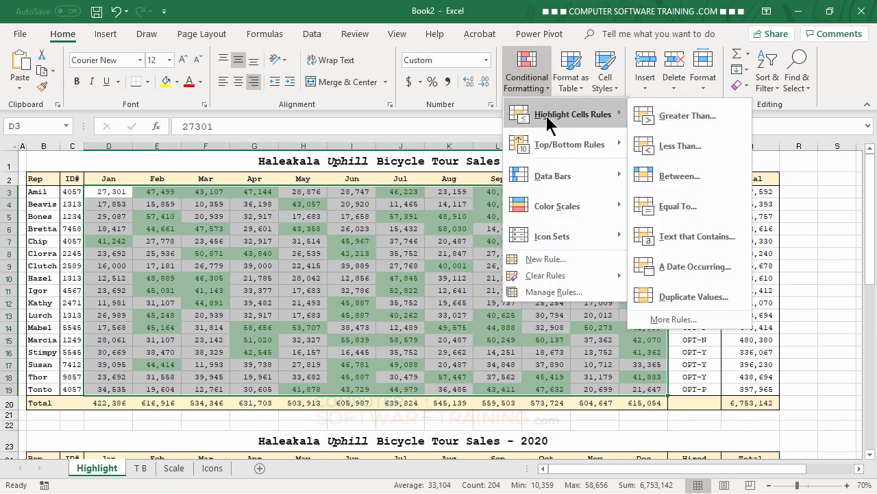
click(650, 146)
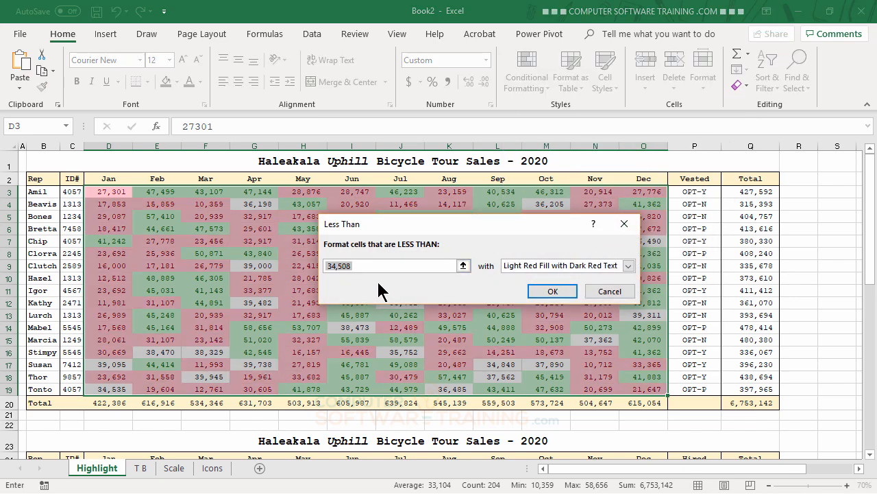
text(400)
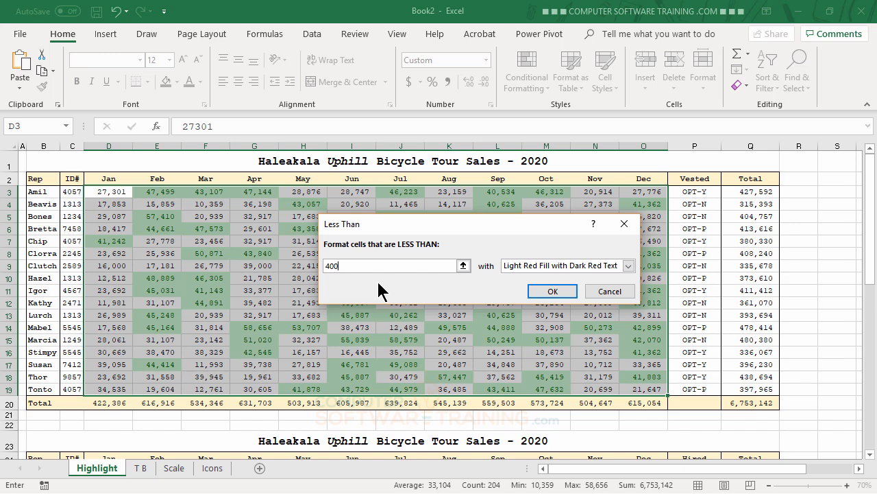
text(00)
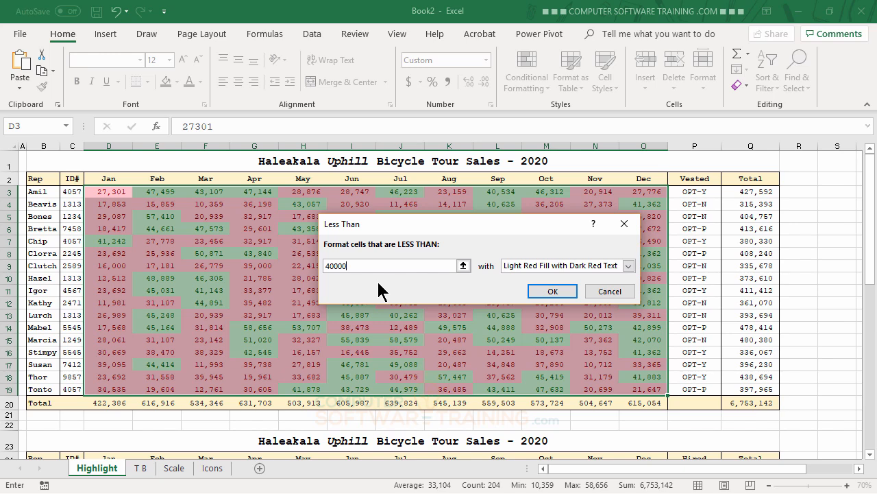
key(BackSpace)
key(BackSpace)
key(BackSpace)
key(BackSpace)
key(BackSpace)
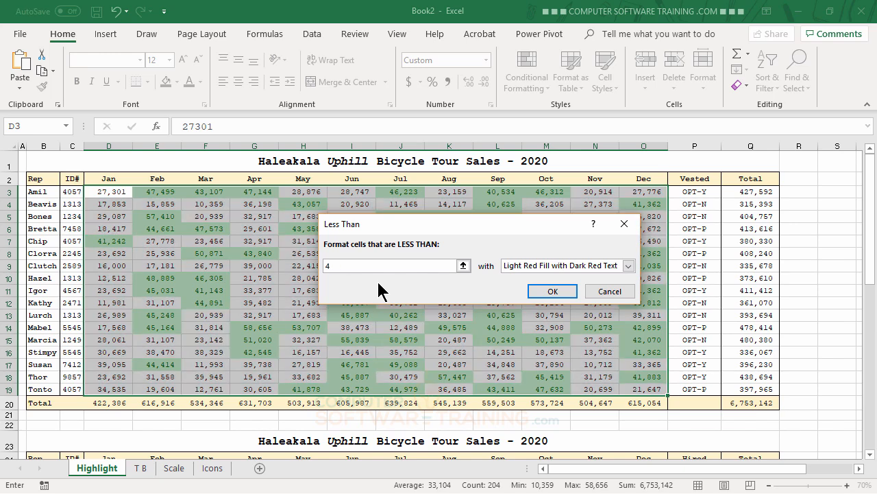
- Set the Less Than limit to 20000 and apply the rule with Light Red Fill with Dark Red Text
text(20000)
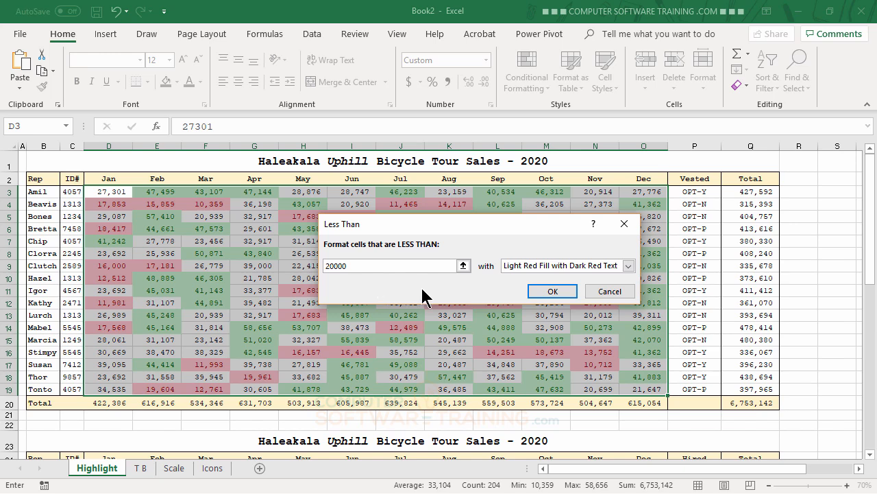
click(554, 291)
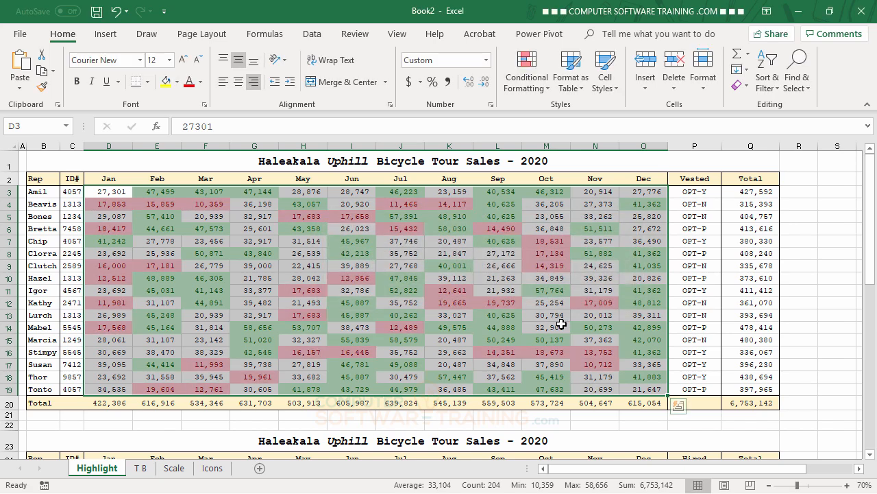
click(510, 281)
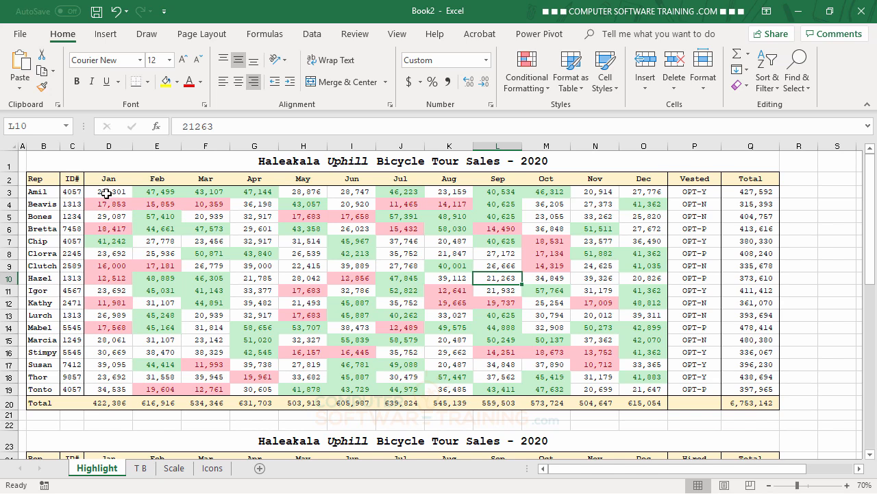
- Highlight monthly sales in D3:O19 that are between 20000 and 40000 with Yellow Fill with Dark Yellow Text
mouse_move(105, 192)
mouse_down()
mouse_move(548, 295)
mouse_move(617, 390)
mouse_move(637, 390)
mouse_up()
click(538, 92)
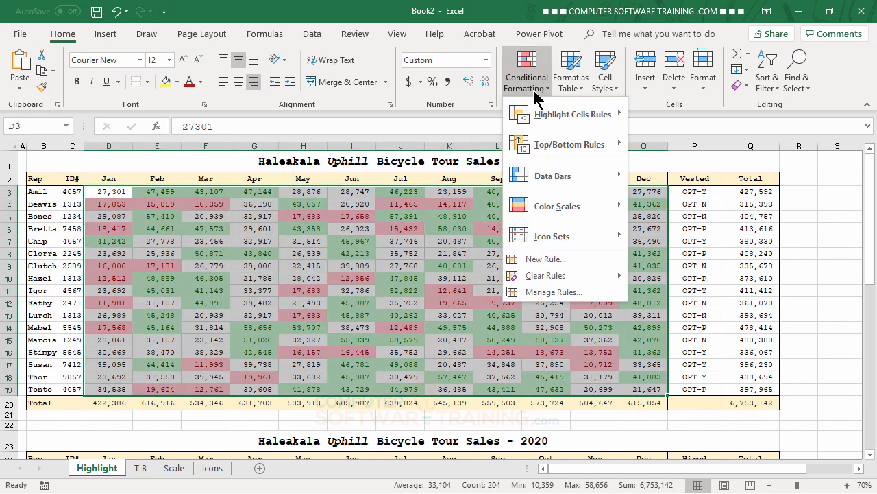
mouse_move(545, 119)
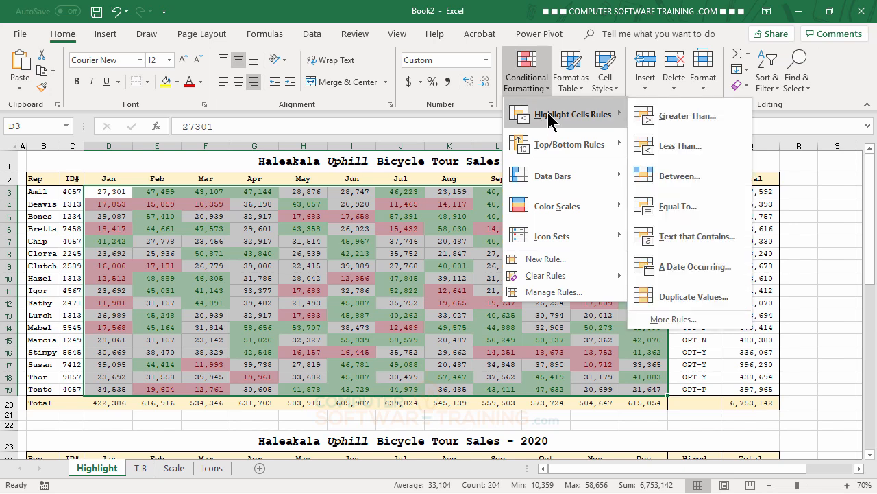
click(660, 176)
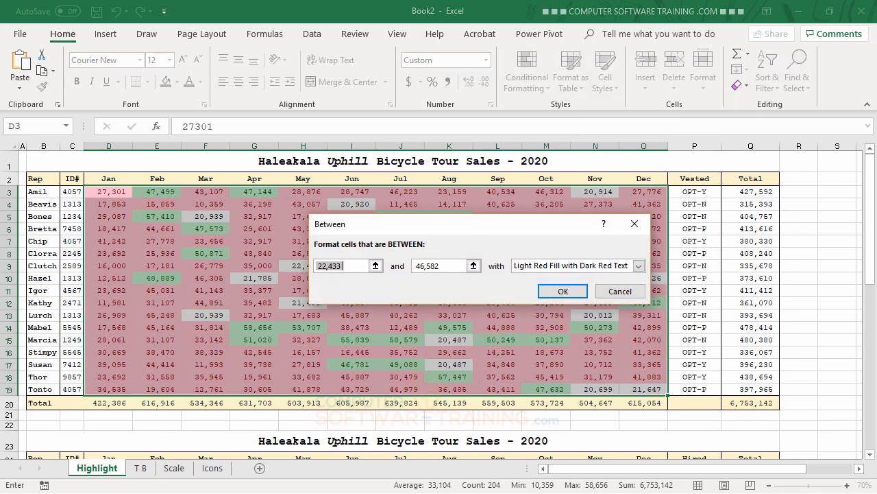
text(20000)
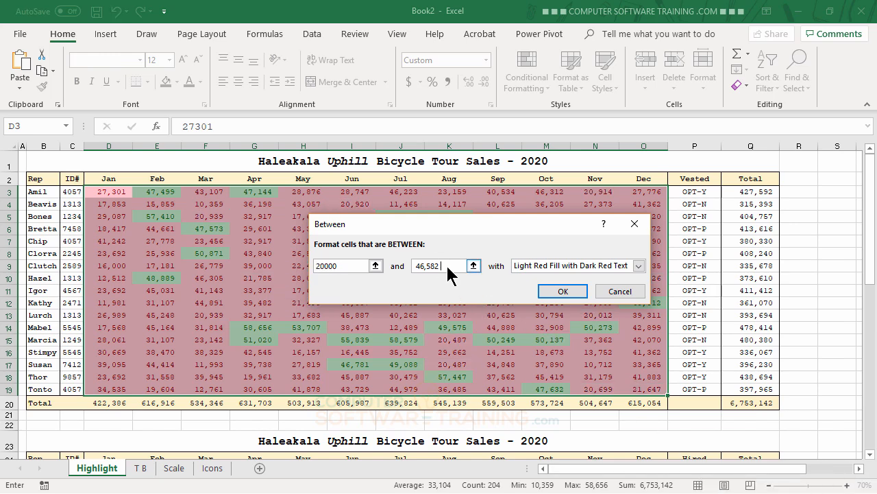
key(BackSpace)
key(BackSpace)
key(BackSpace)
key(BackSpace)
key(BackSpace)
key(BackSpace)
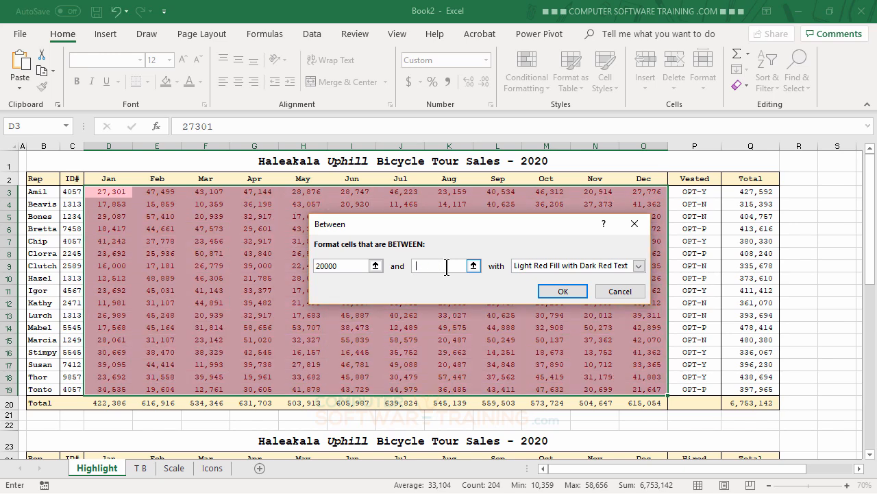
text(40000)
click(640, 266)
click(532, 287)
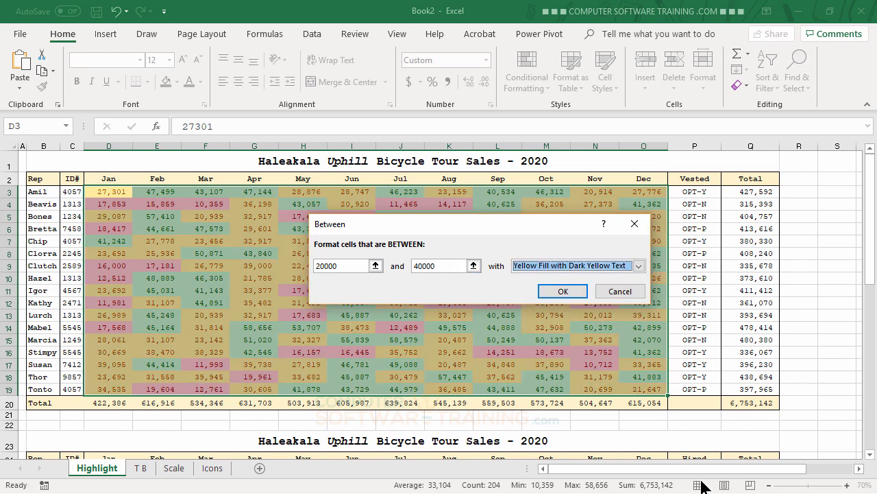
click(564, 292)
click(497, 265)
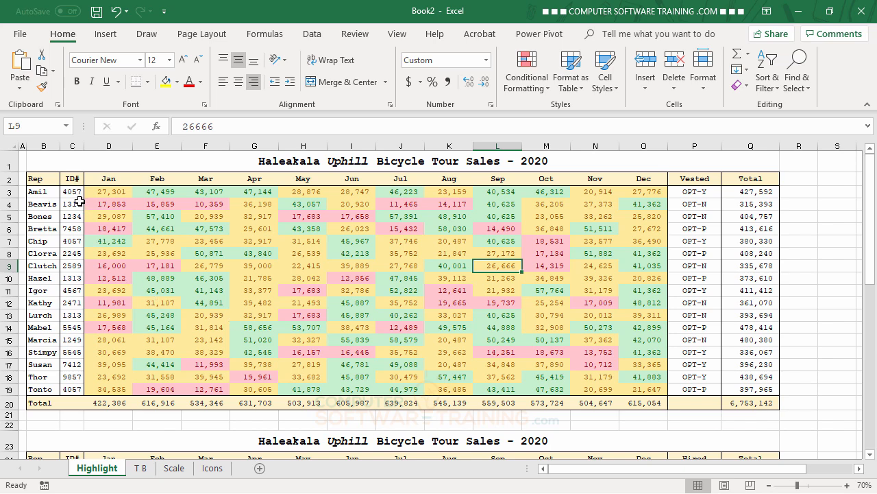
- Highlight duplicate ID numbers in C3:C19 with a custom format using a light orange fill
drag(69, 192, 81, 386)
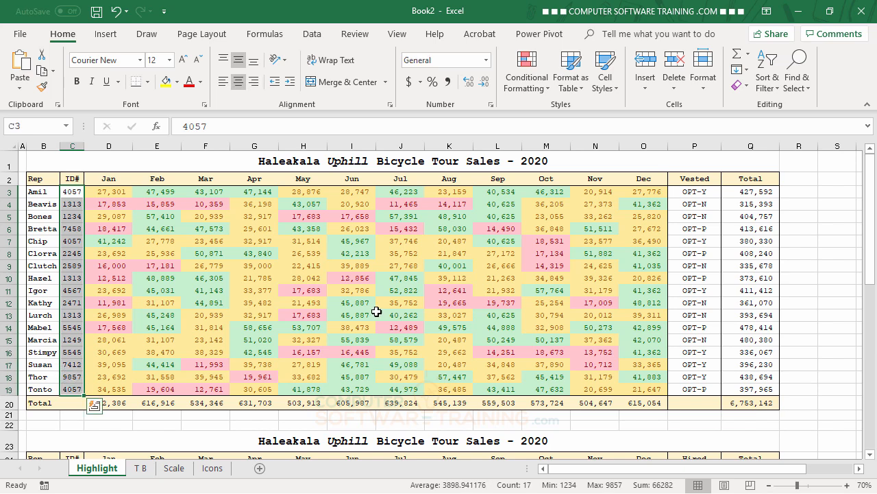
click(531, 80)
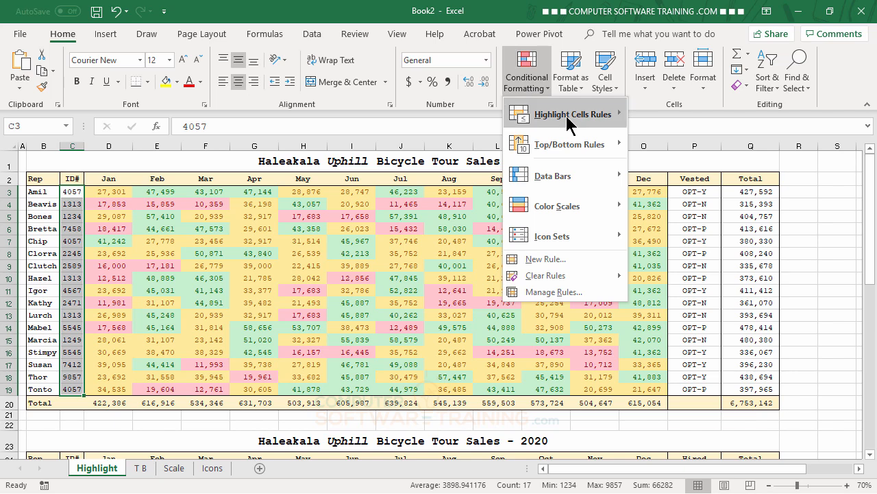
mouse_move(566, 116)
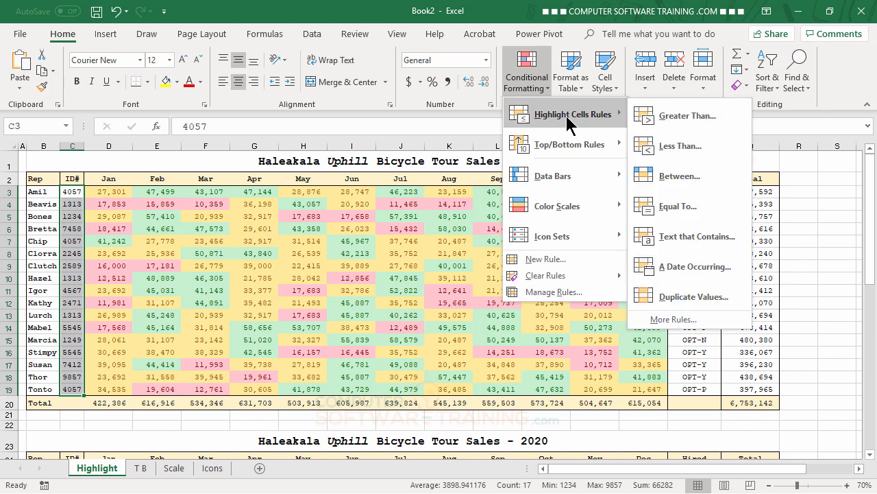
click(685, 300)
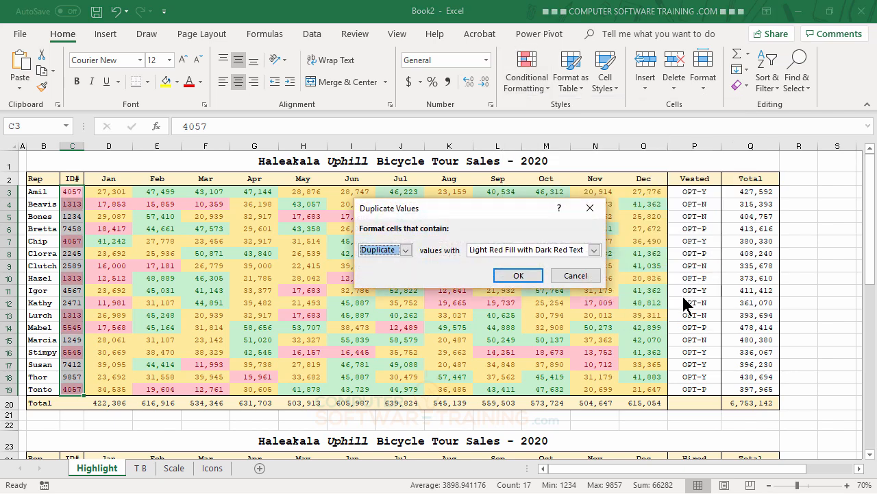
click(595, 250)
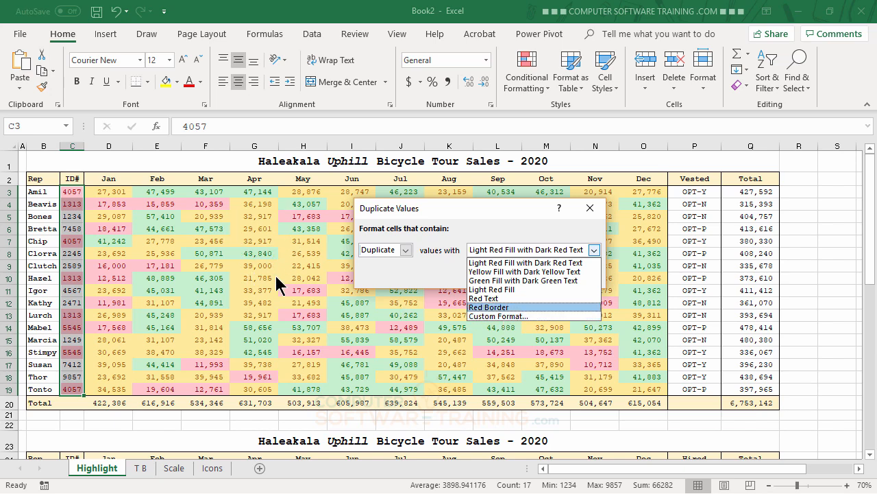
click(513, 317)
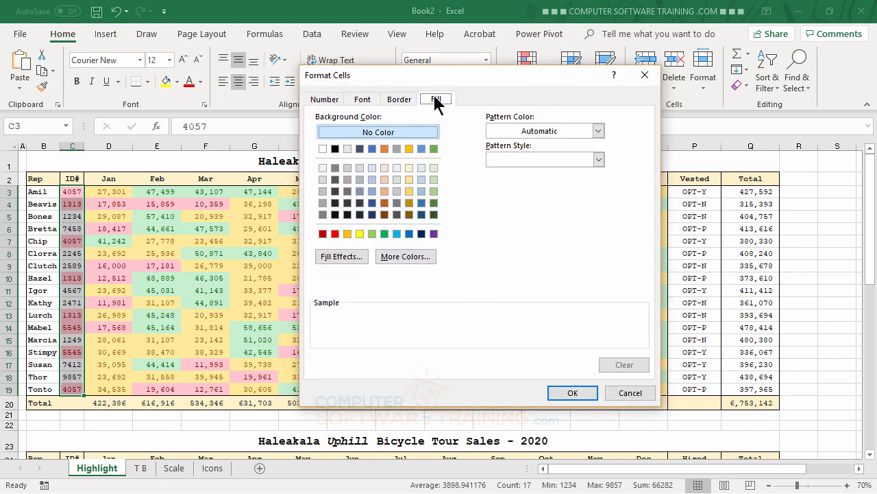
click(384, 192)
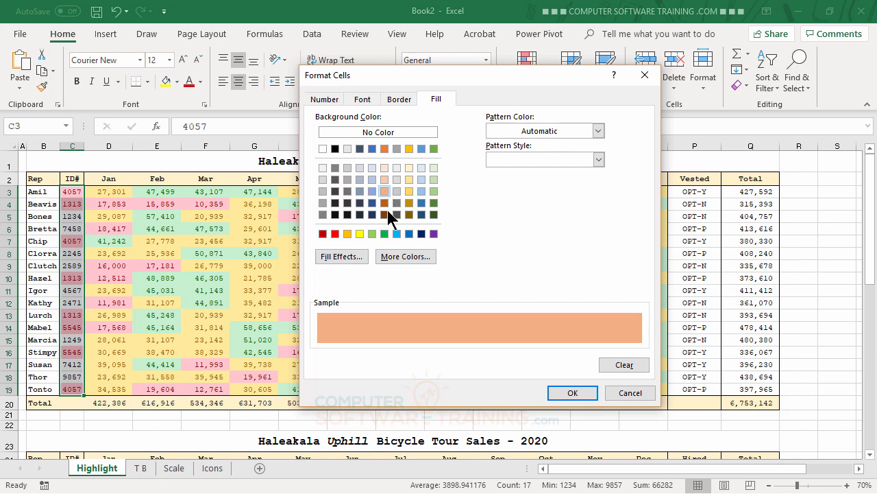
click(573, 393)
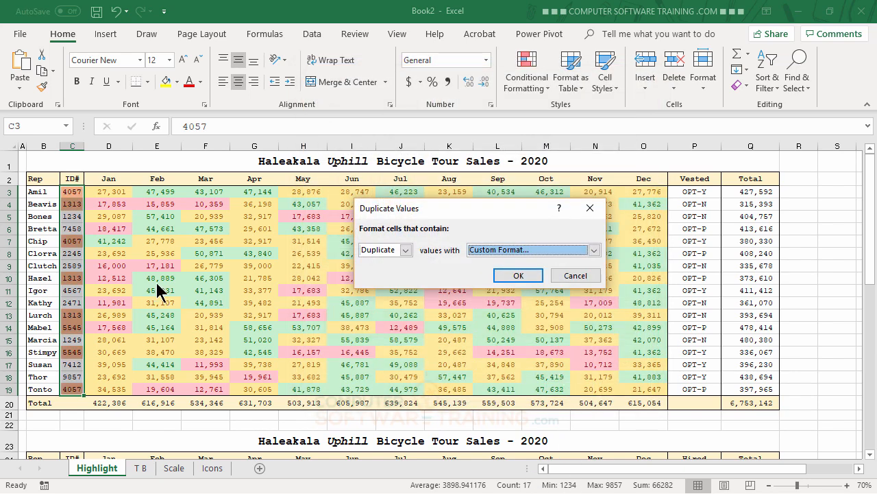
click(515, 276)
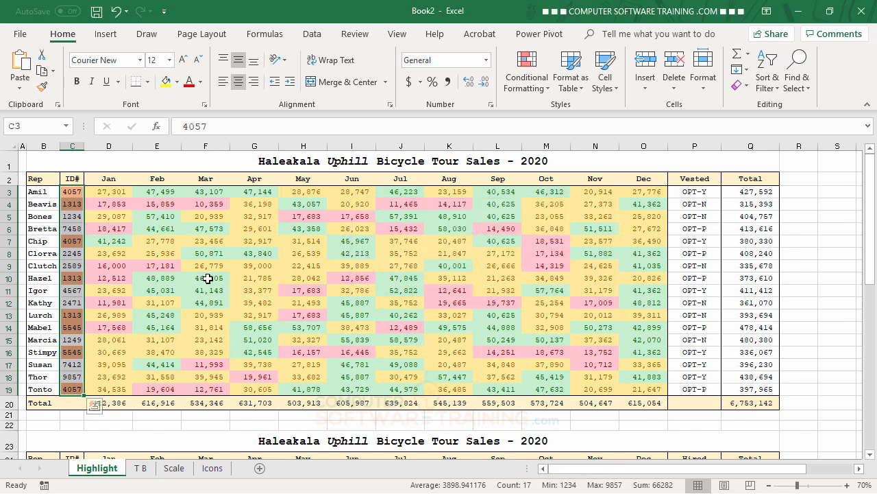
click(242, 233)
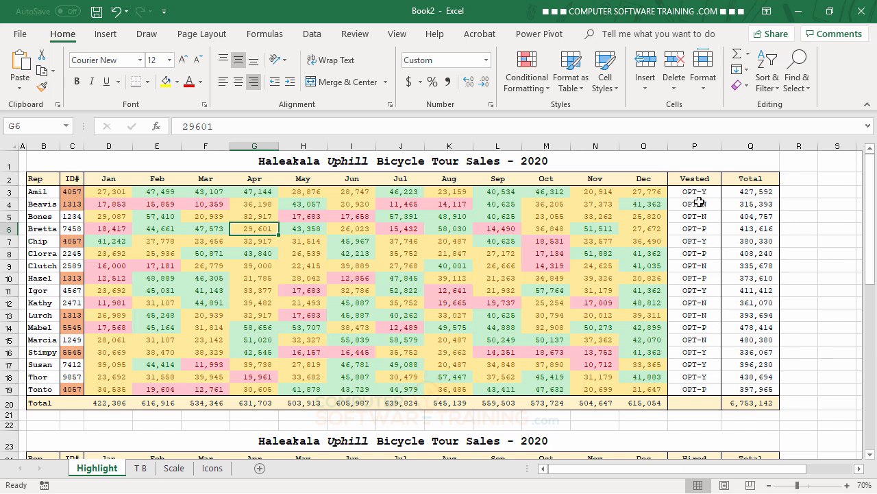
- Highlight Vested cells in P3:P19 containing the text OPT-Y with a custom dark gray fill
drag(693, 194, 699, 391)
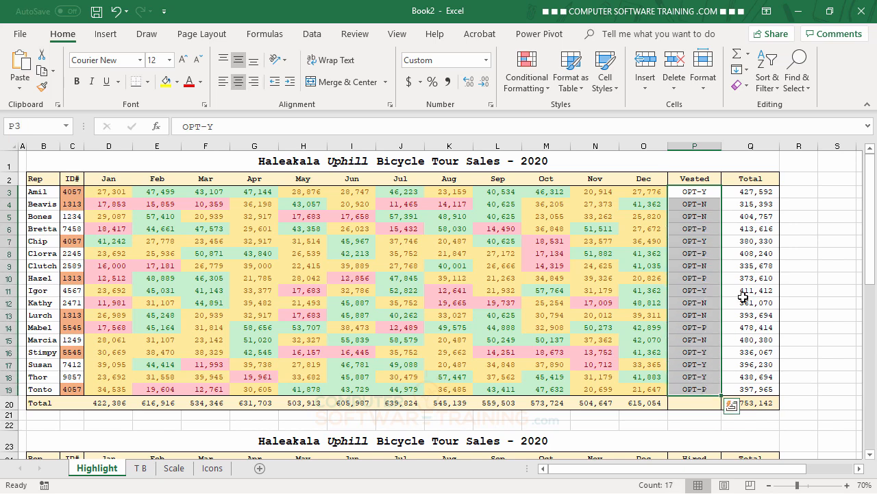
click(530, 94)
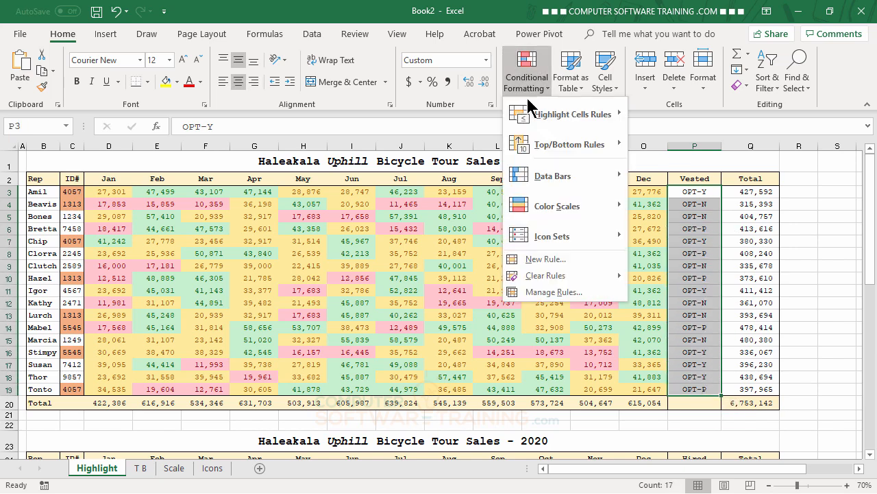
mouse_move(547, 120)
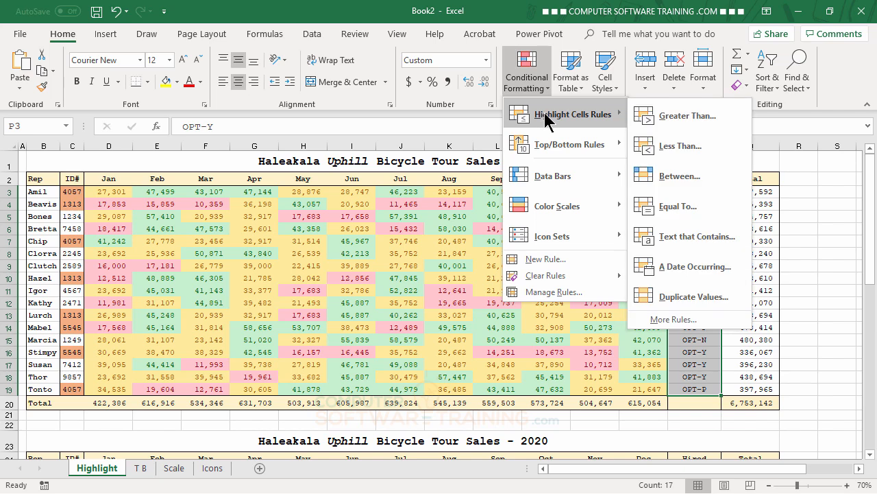
click(691, 237)
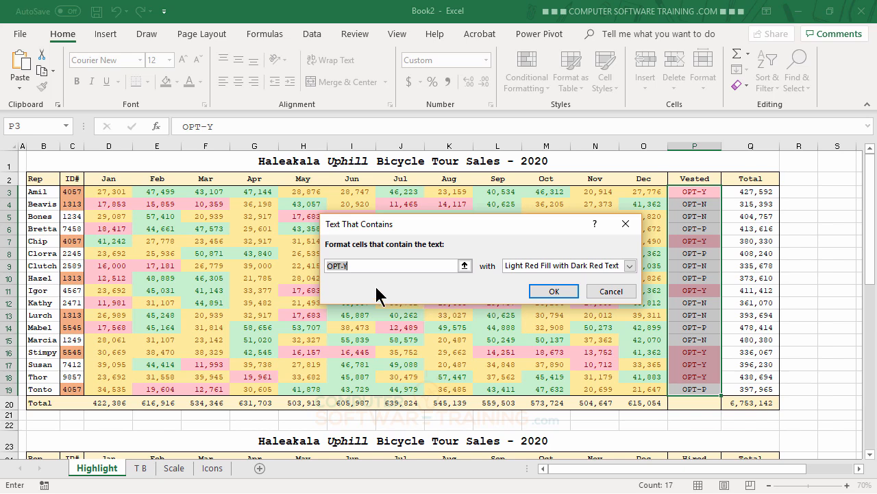
click(631, 266)
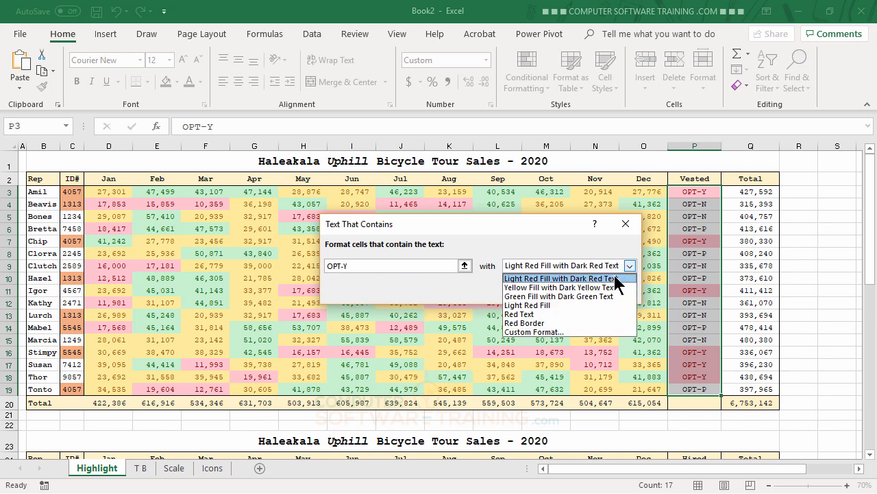
click(557, 335)
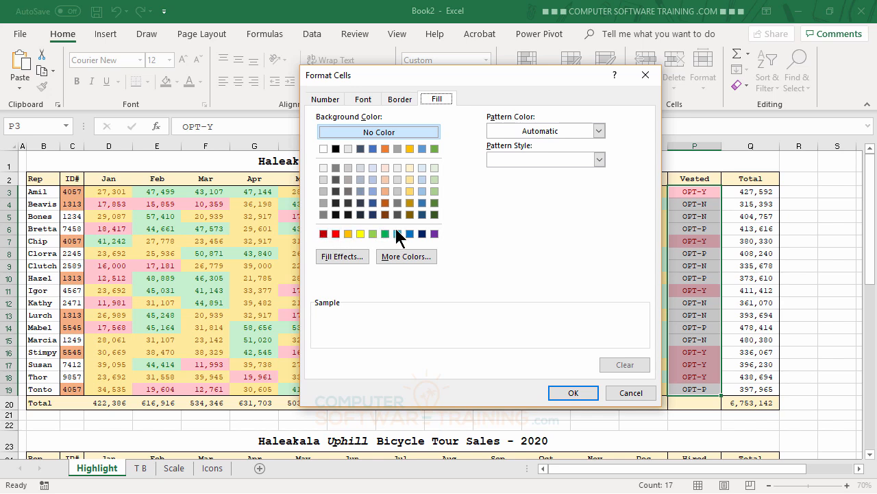
click(324, 234)
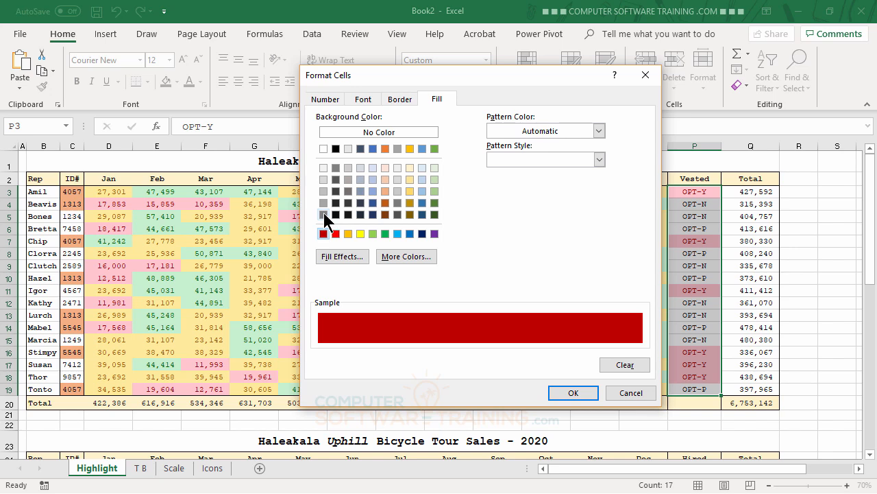
click(324, 213)
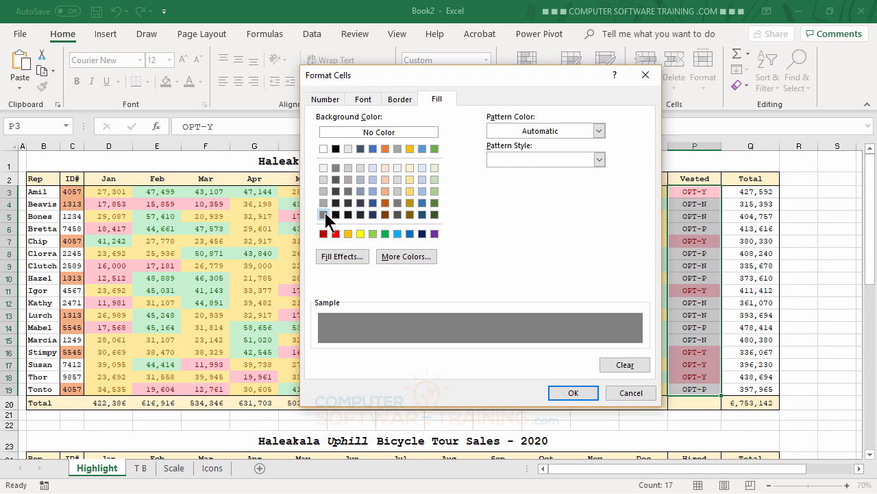
click(573, 394)
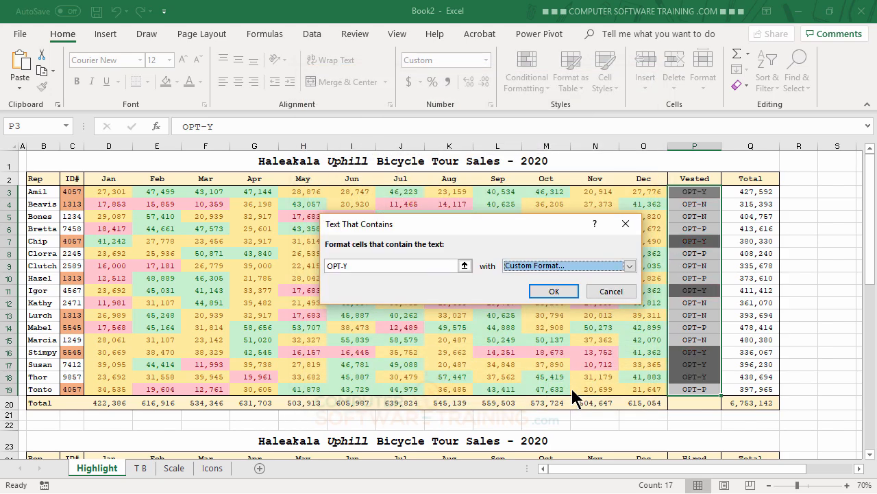
click(554, 293)
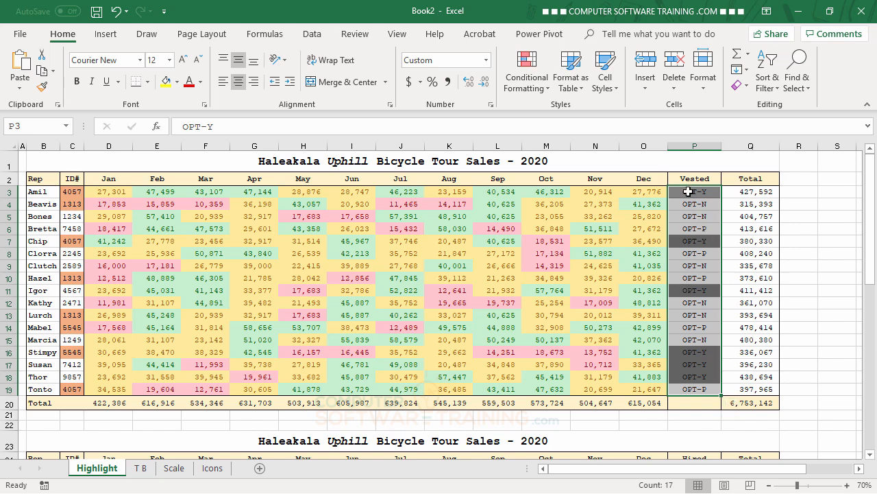
- Add a Text That Contains rule to P3:P19 for OPT-P with a custom light gray fill
click(526, 88)
mouse_move(539, 117)
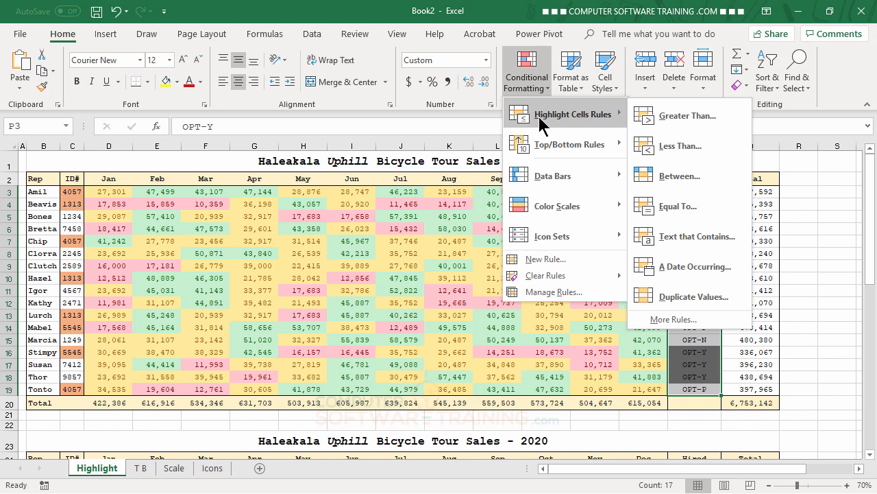
click(706, 244)
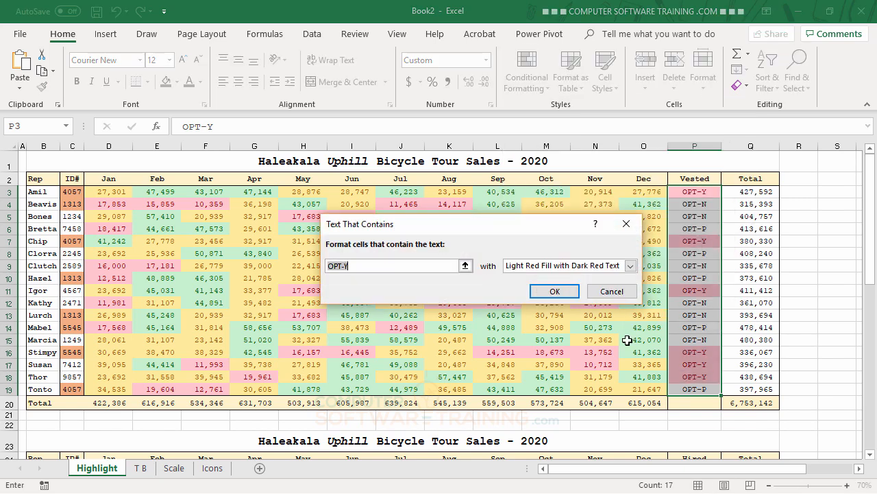
click(360, 266)
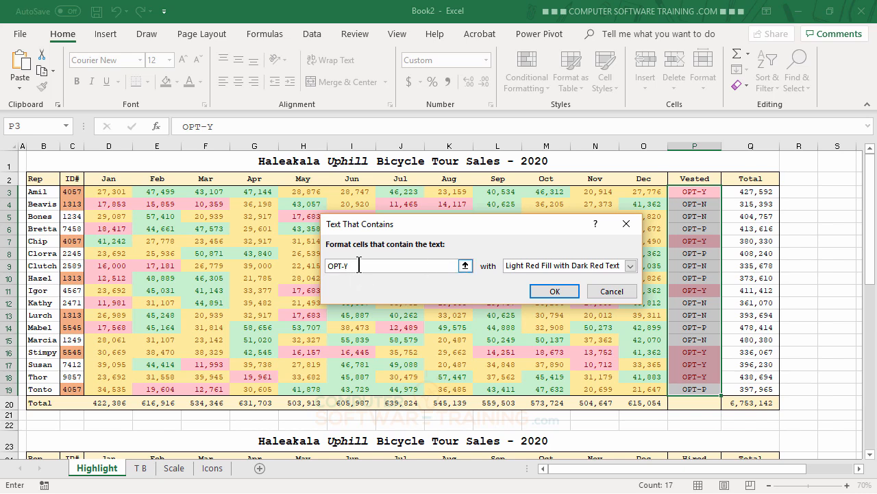
key(BackSpace)
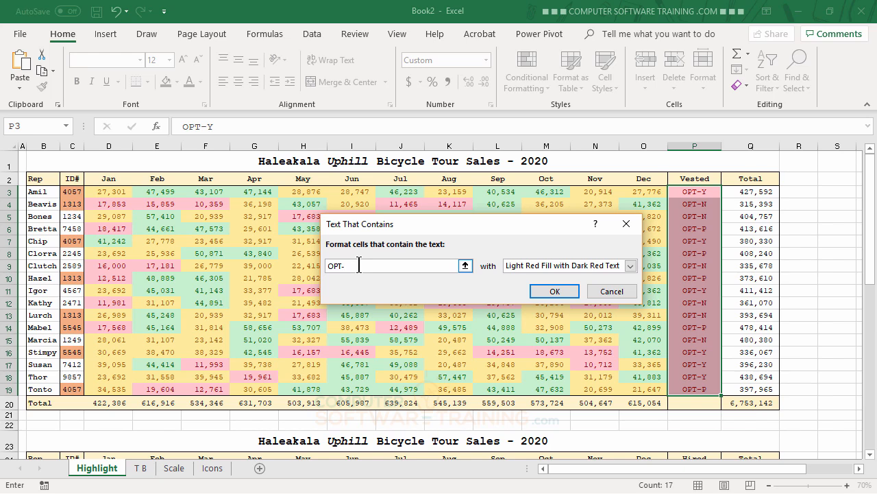
text(P)
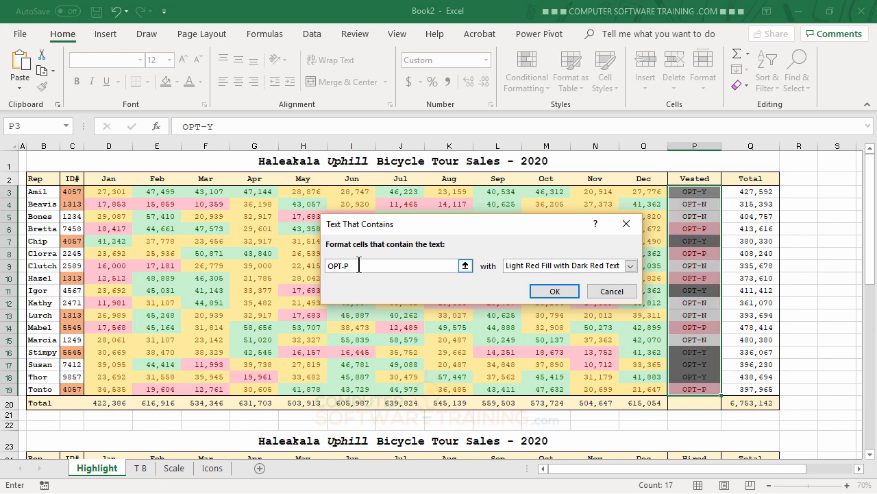
click(630, 266)
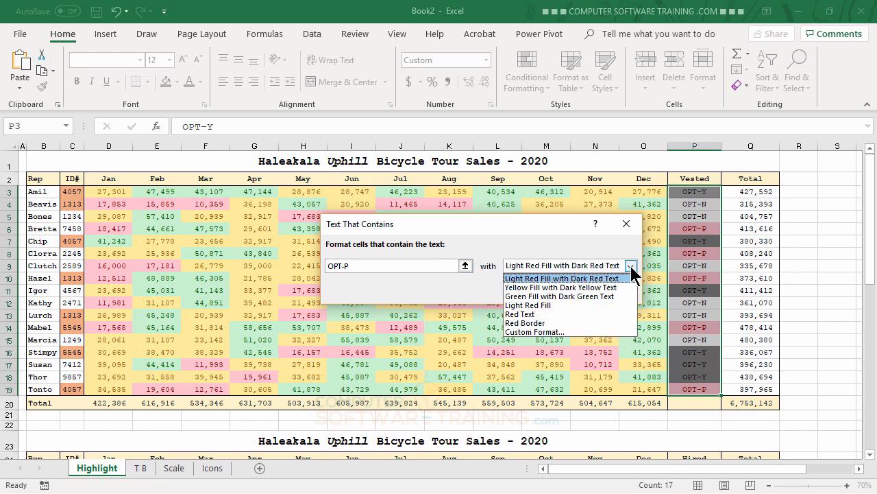
click(536, 334)
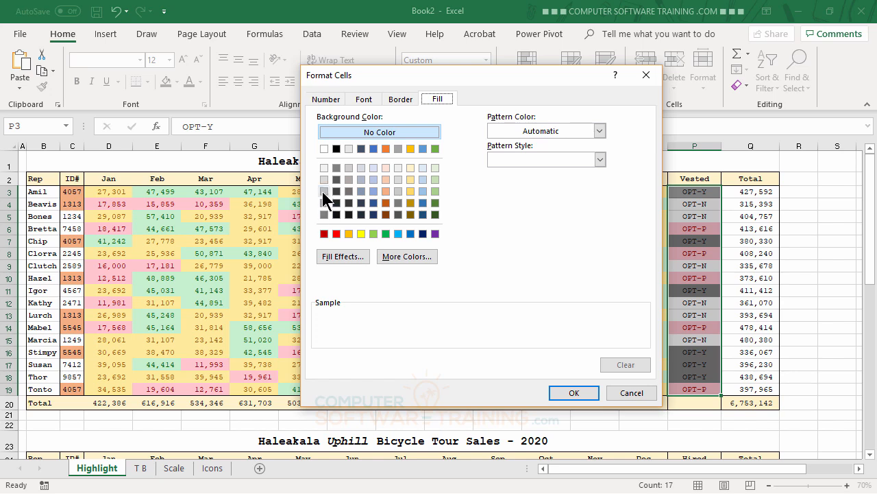
click(324, 190)
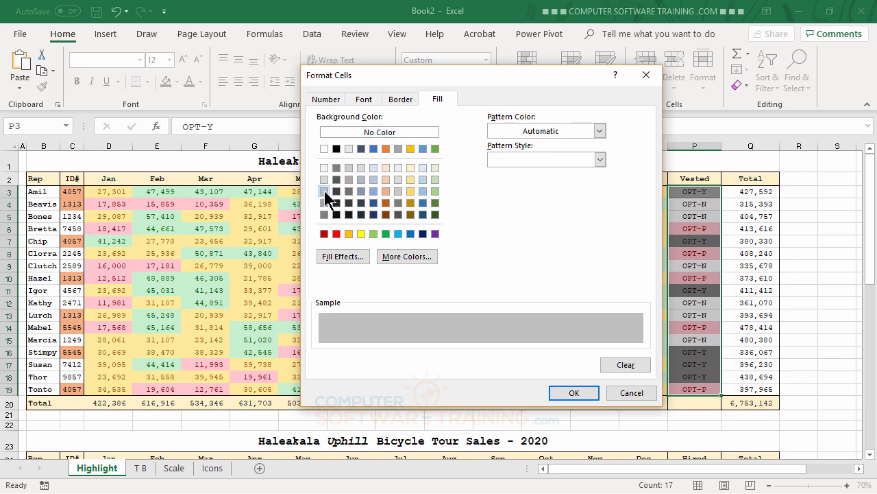
click(574, 396)
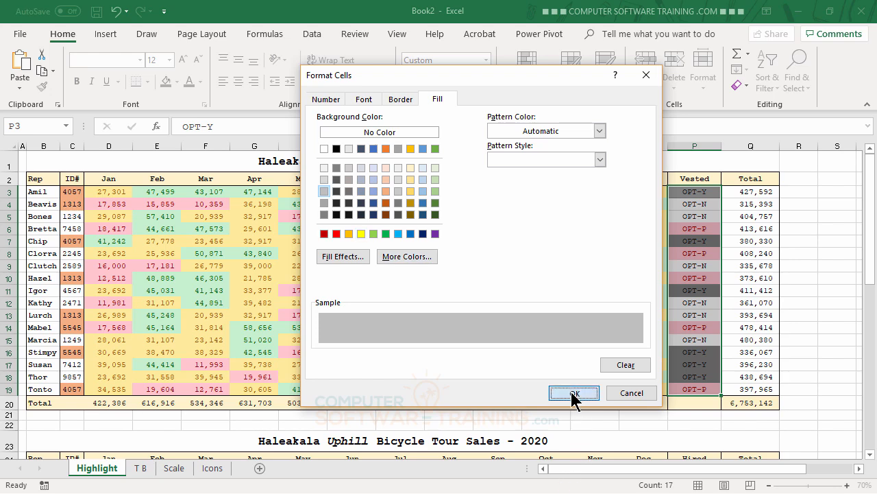
click(557, 294)
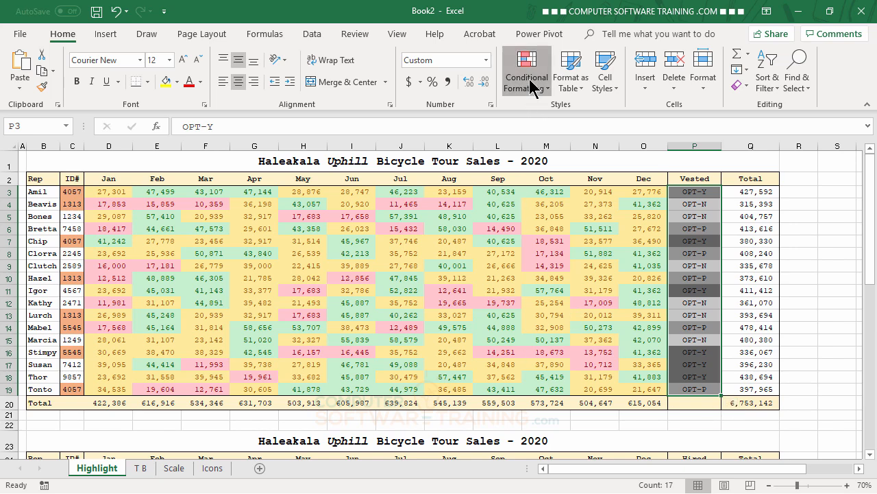
- Add a Text That Contains rule to the Vested cells P3:P19 for OPT-N with a custom white fill
click(529, 85)
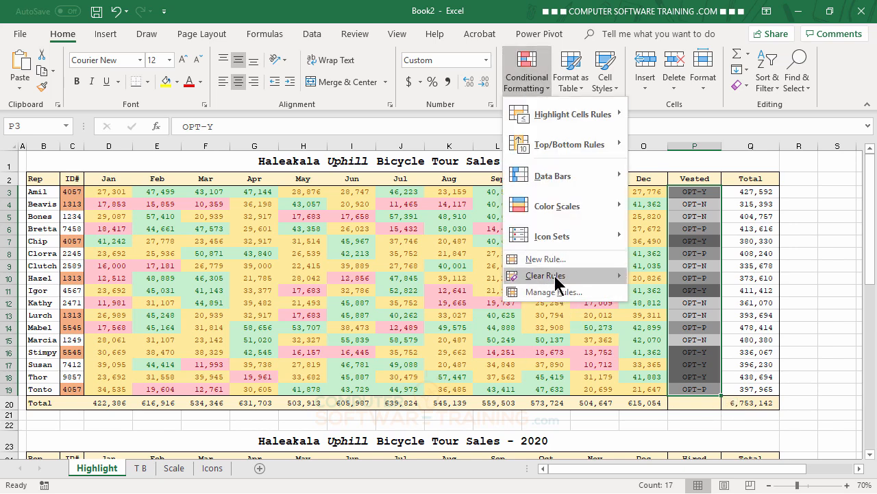
mouse_move(621, 117)
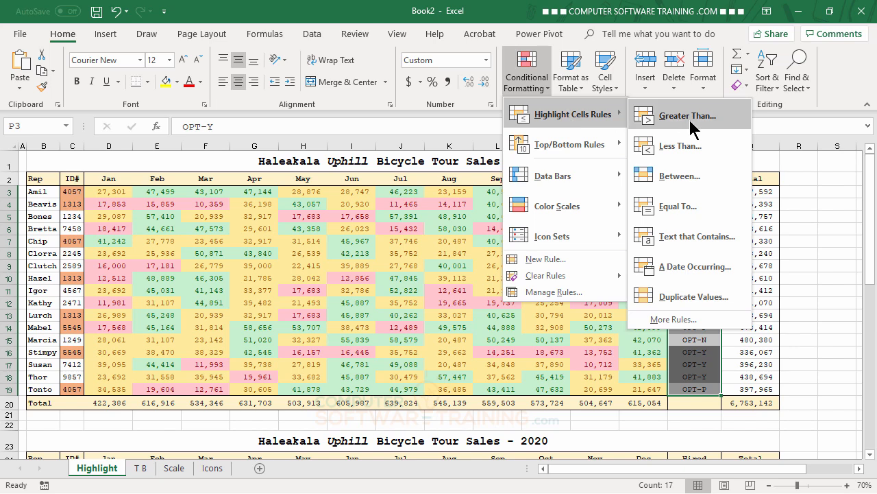
click(689, 240)
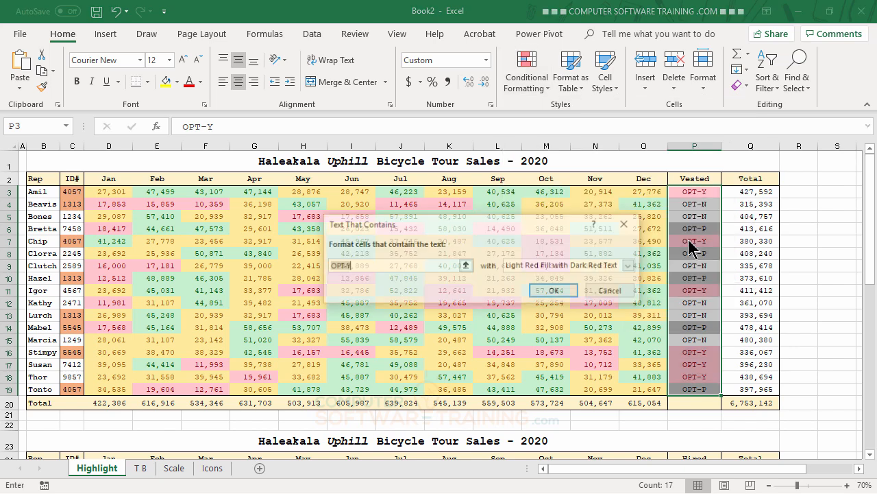
click(363, 268)
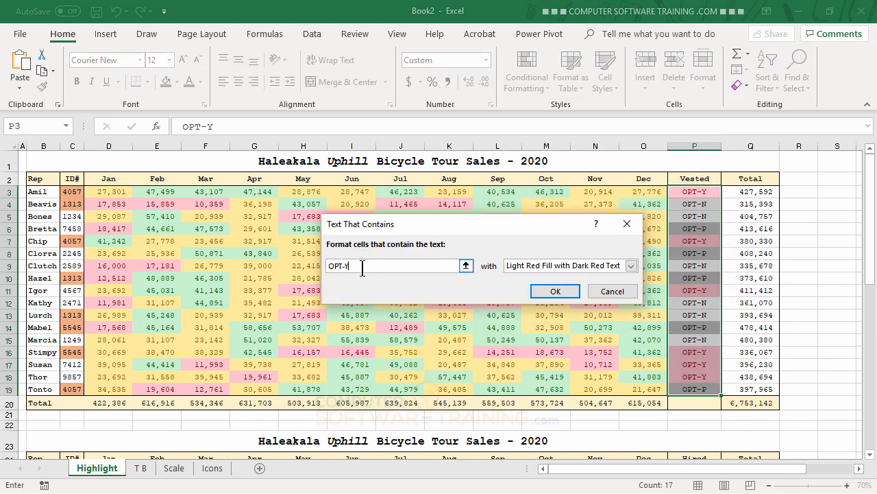
key(BackSpace)
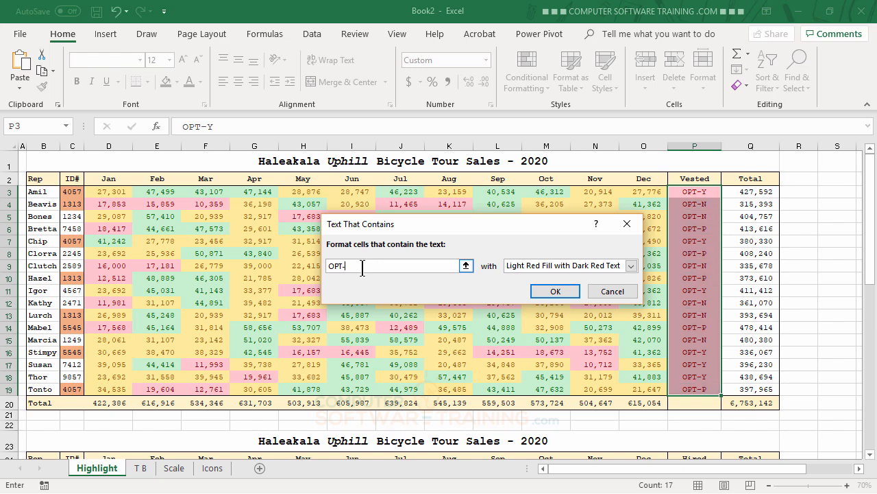
text(N)
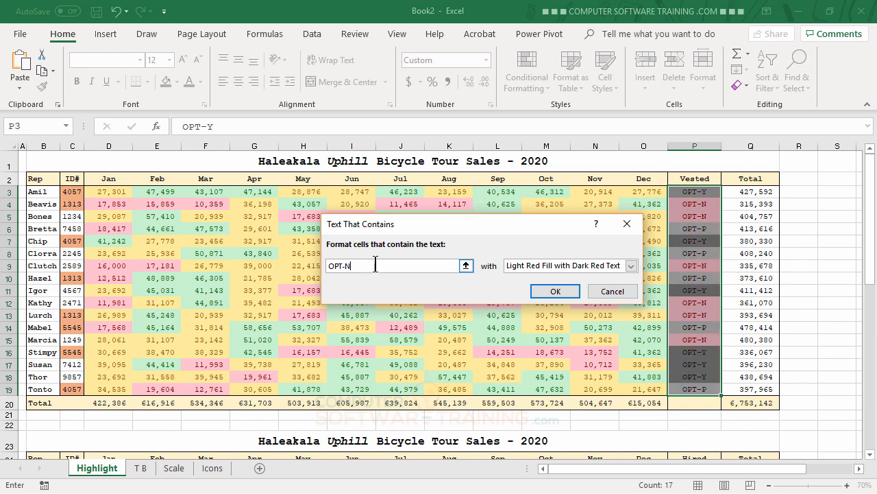
click(632, 266)
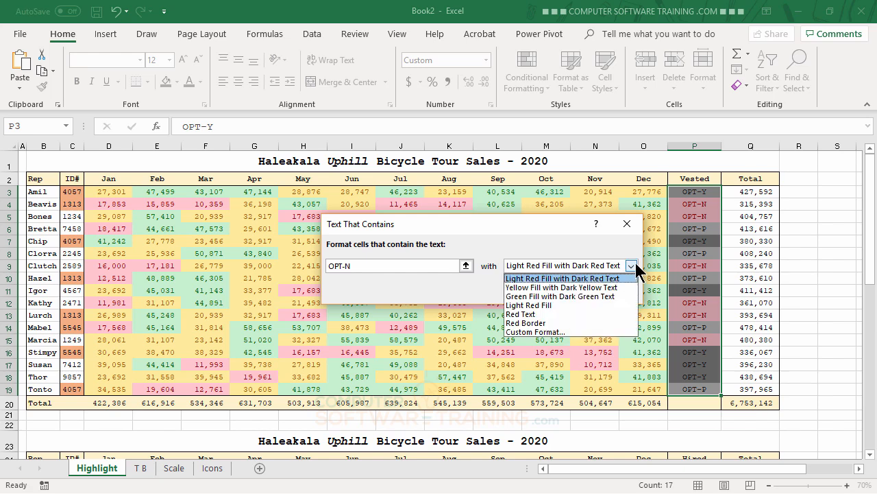
click(535, 331)
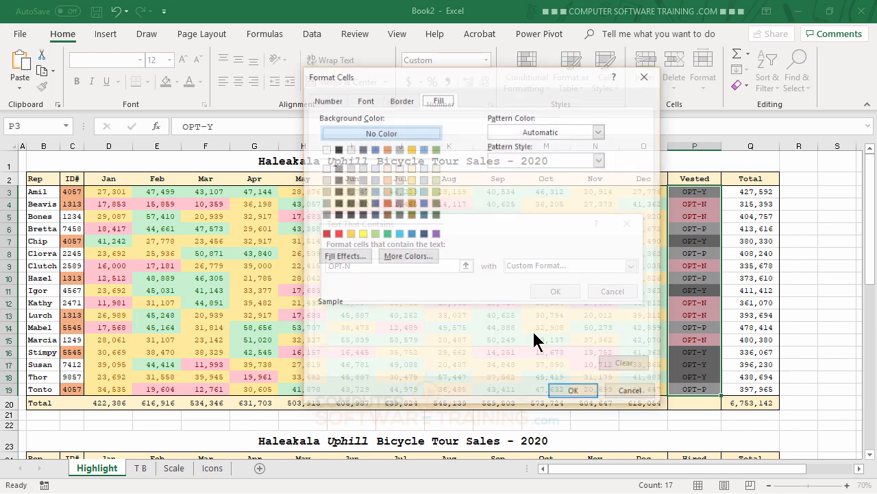
click(325, 149)
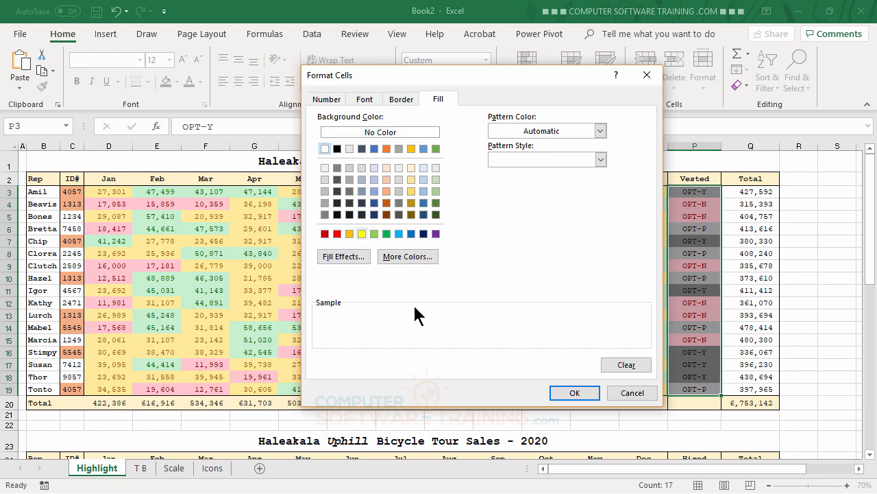
click(580, 392)
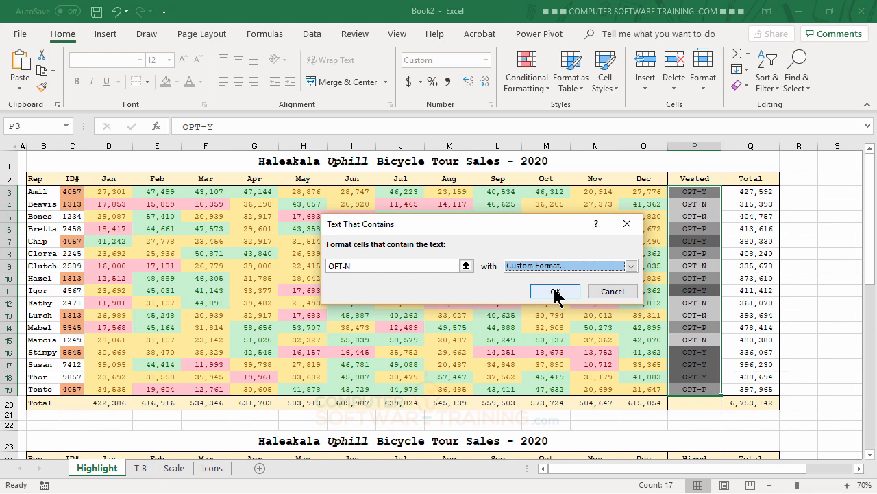
click(555, 294)
click(591, 302)
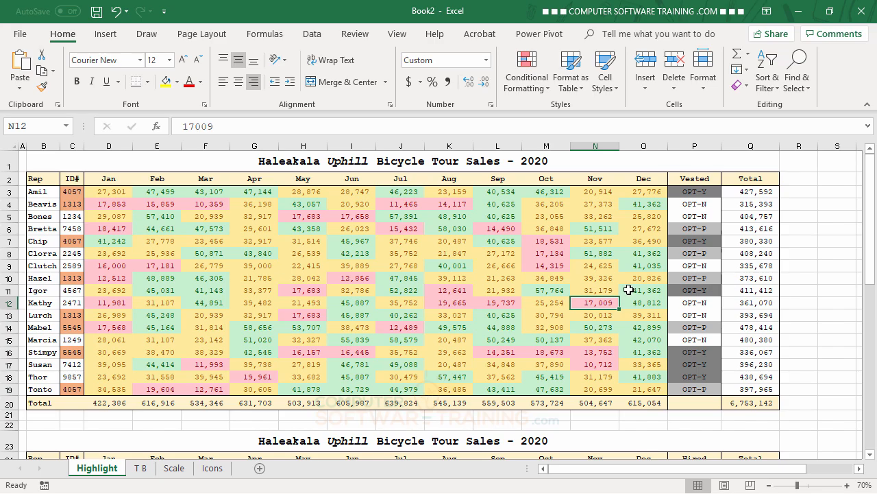
- Set up a new highlight rule for D25:O41 in the second sales table that formats only cells with Blanks
scroll(531, 288, down, 4)
scroll(528, 286, down, 2)
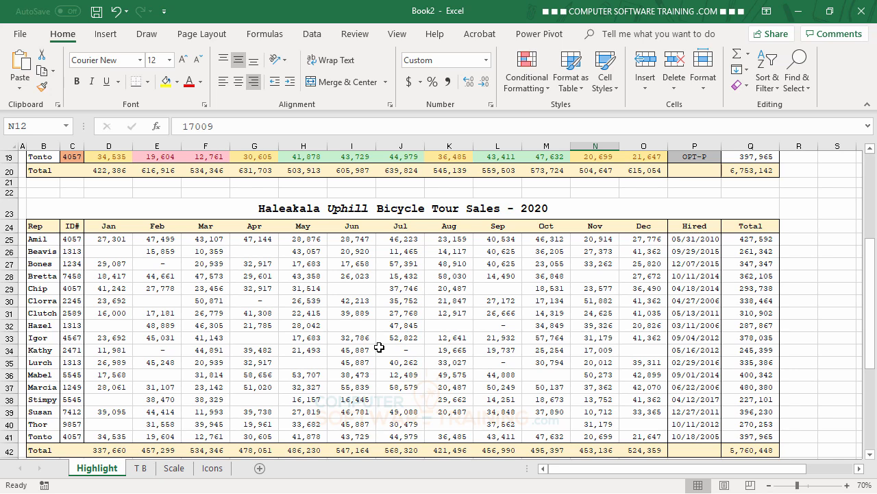
click(113, 252)
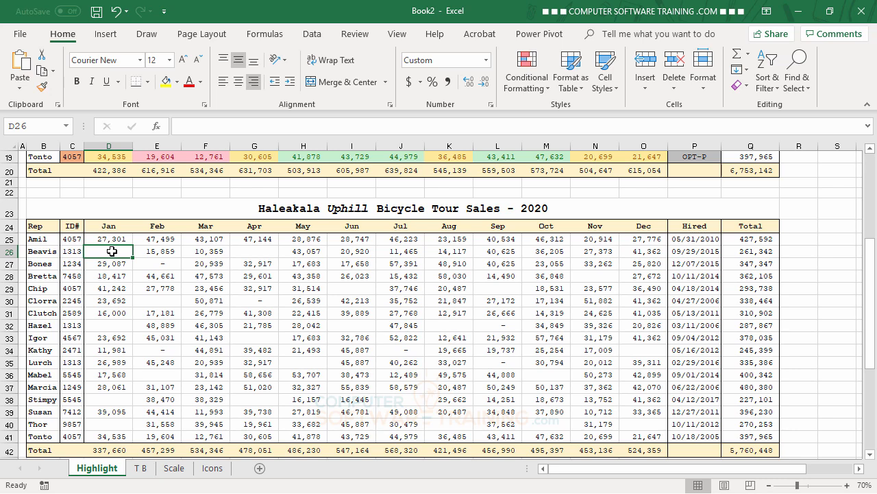
click(161, 266)
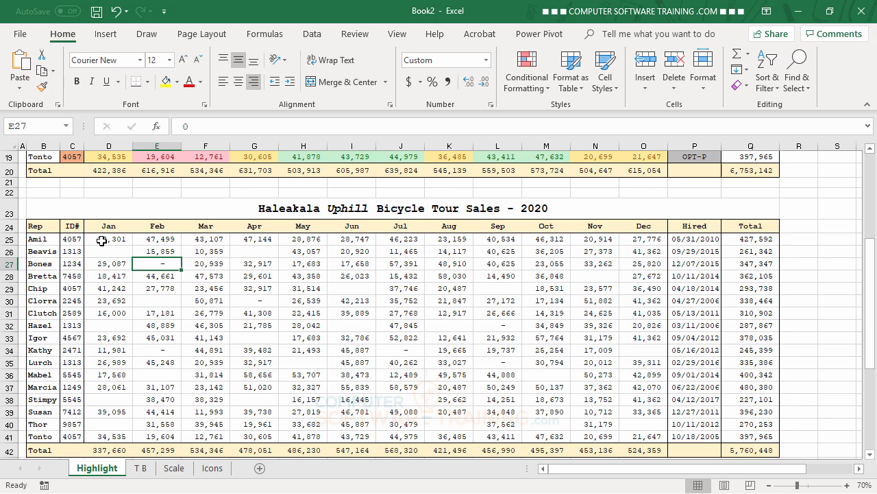
drag(101, 240, 646, 432)
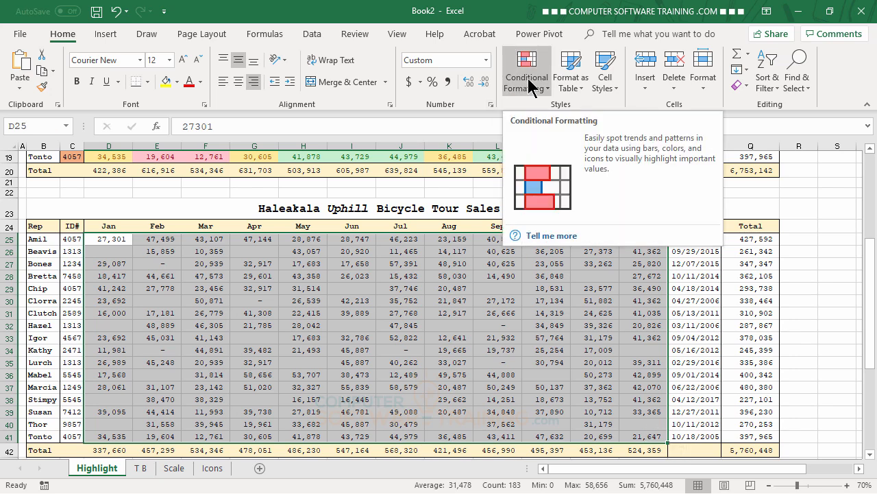
click(530, 86)
click(533, 86)
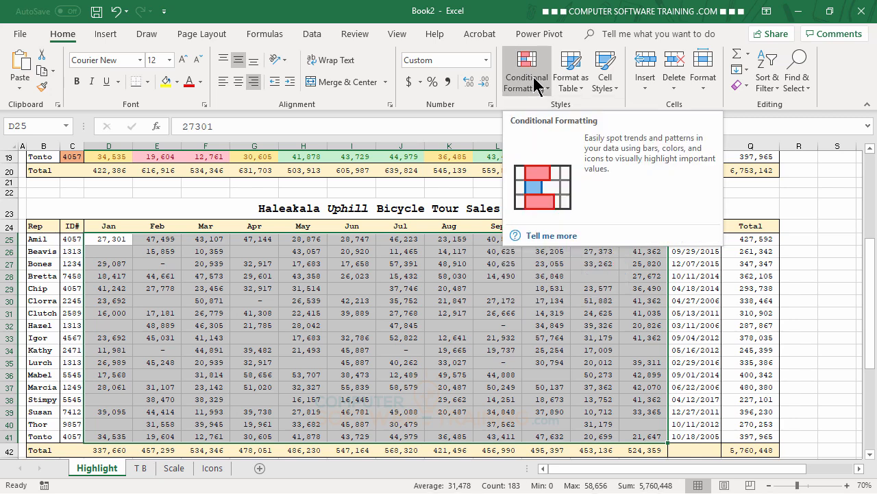
click(531, 84)
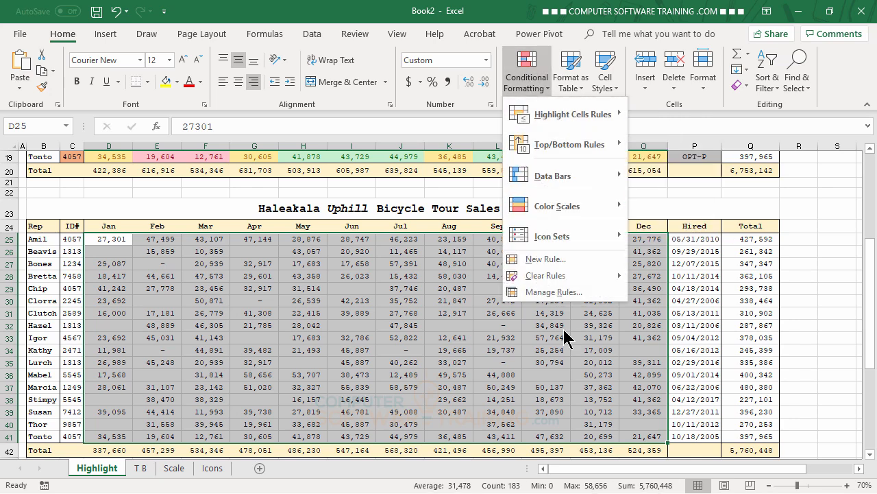
mouse_move(559, 117)
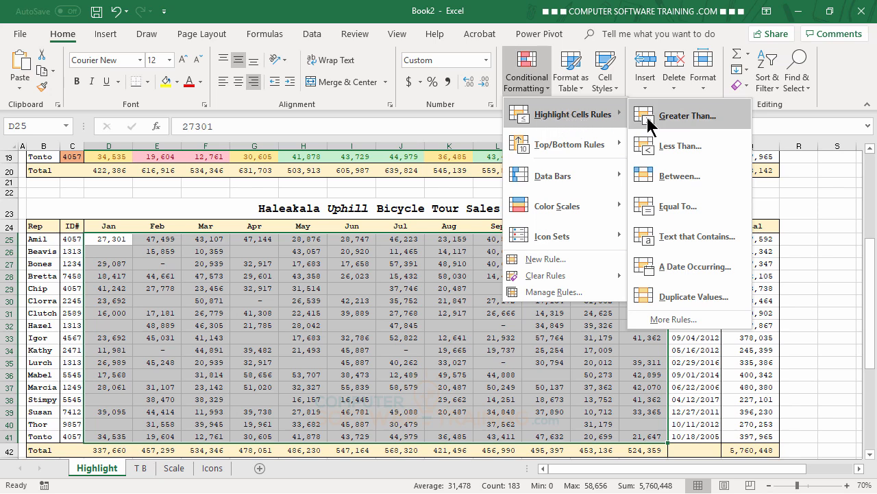
click(676, 320)
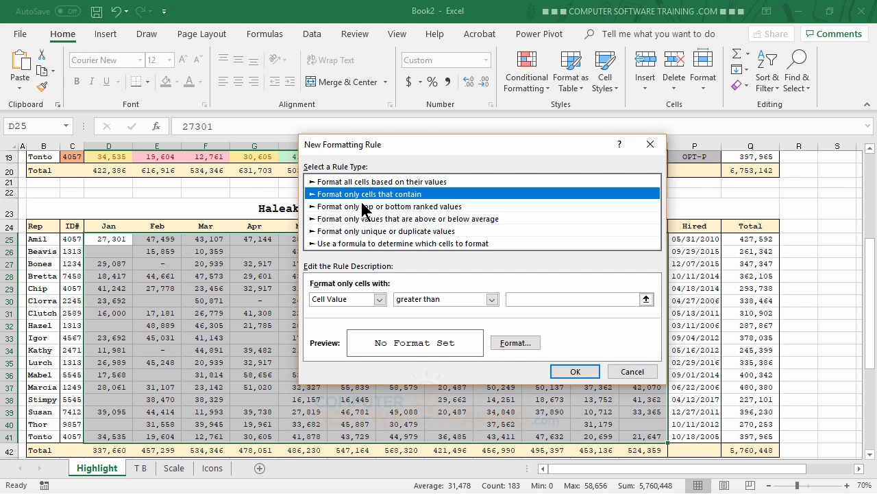
click(379, 300)
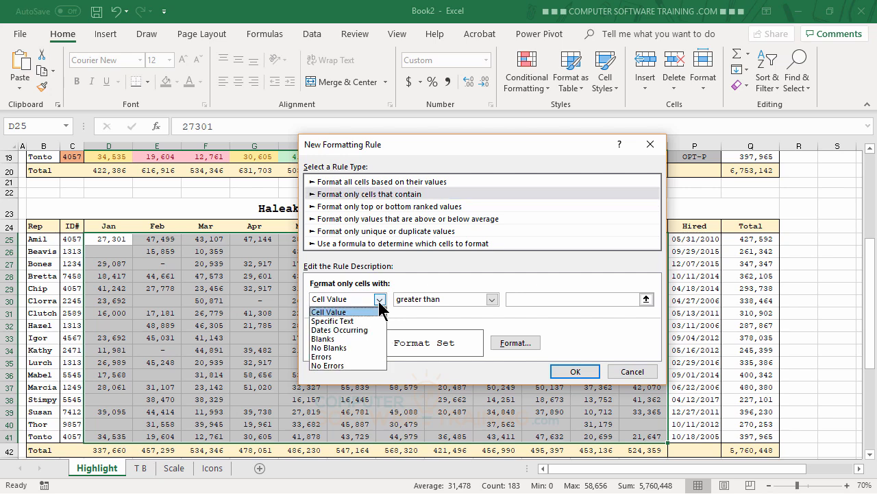
click(322, 339)
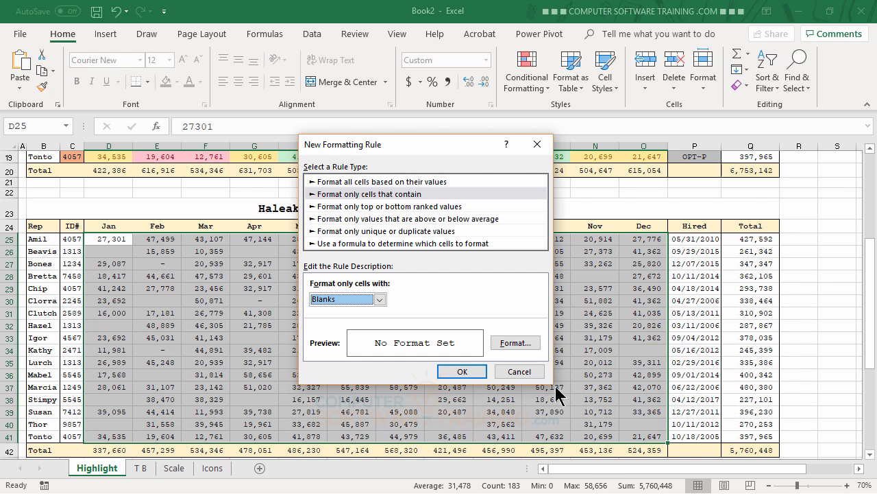
- Give the blanks rule a light orange background fill and apply it to D25:O41
click(516, 345)
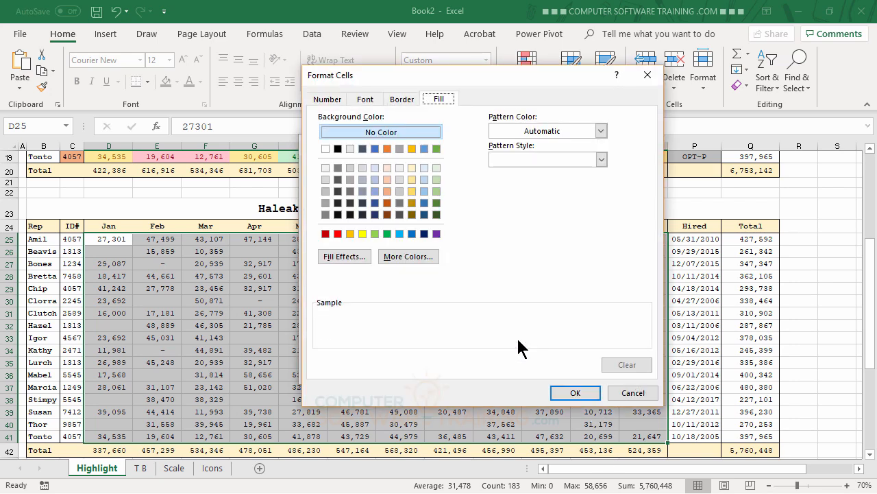
click(412, 179)
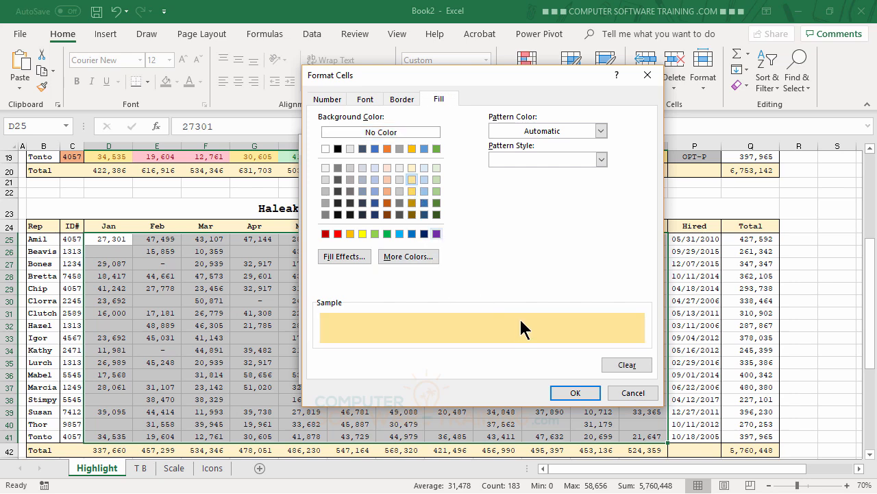
click(387, 180)
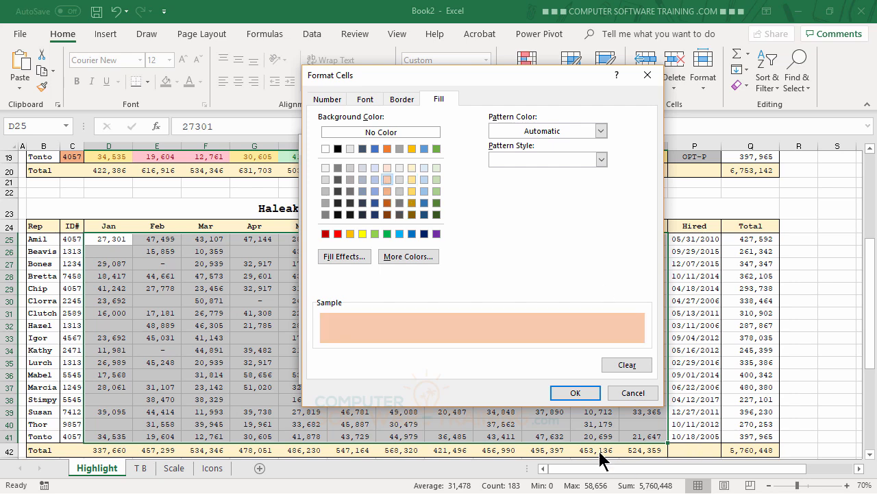
click(576, 394)
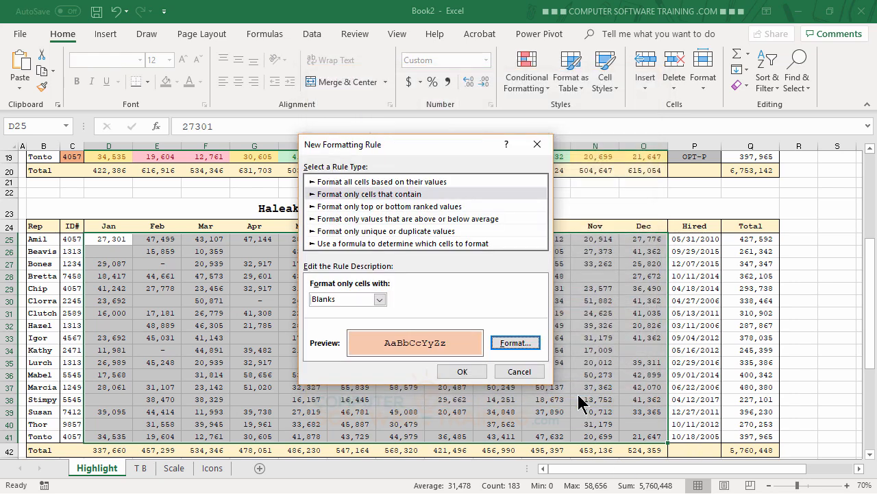
click(462, 372)
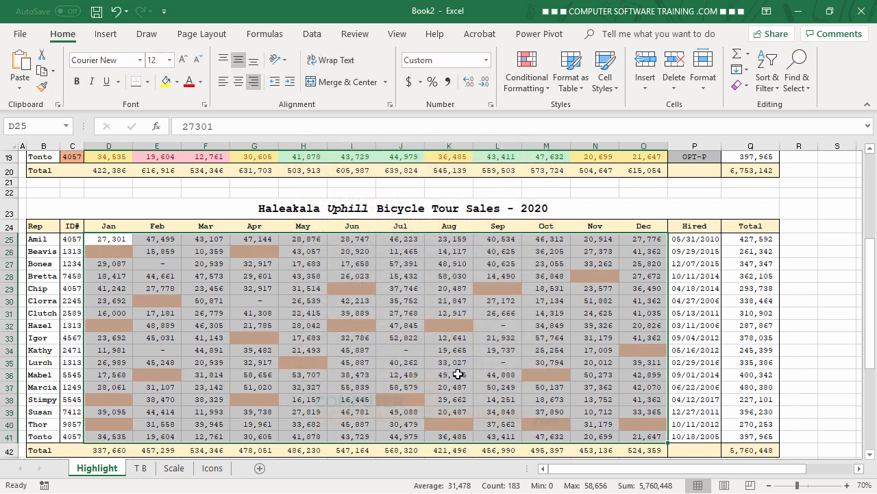
click(434, 293)
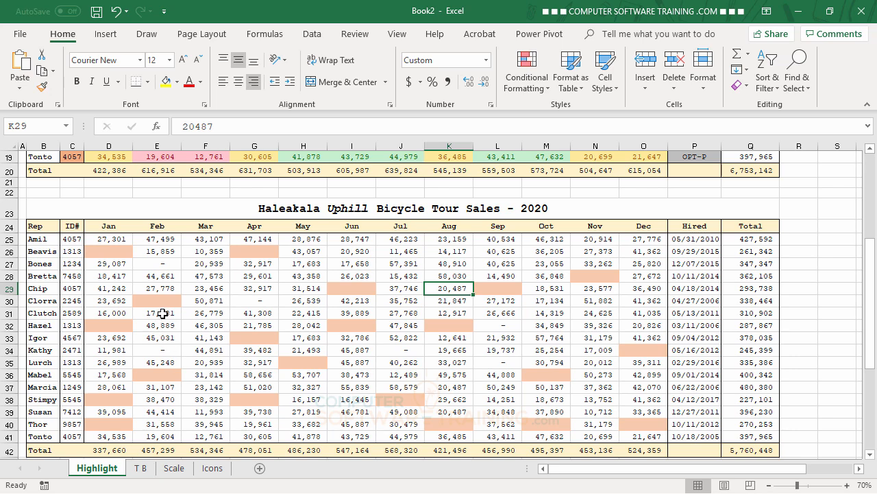
- Enter 0 in the blank February cell E30 to test the blanks rule against a zero value
click(161, 304)
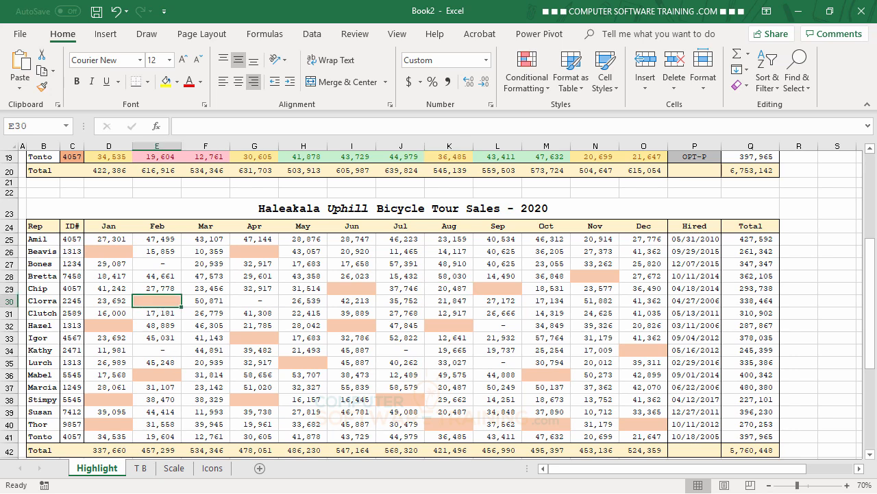
text(0)
key(Return)
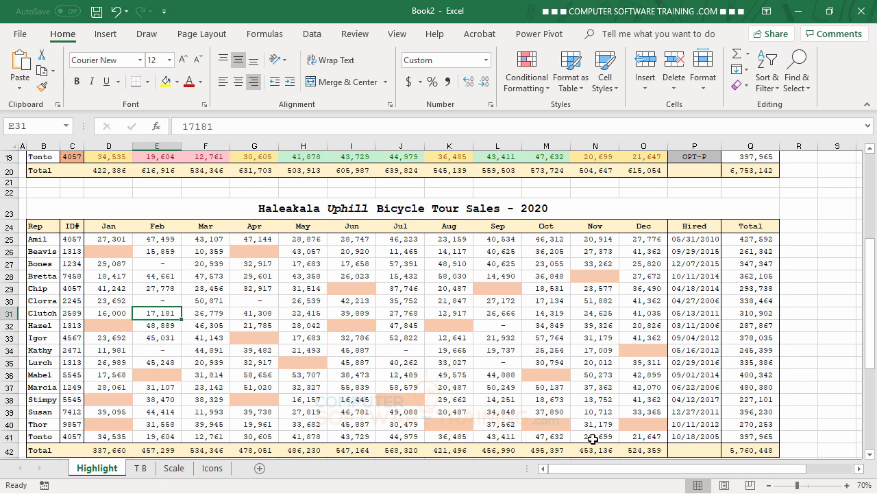
key(Down)
key(Down)
key(Down)
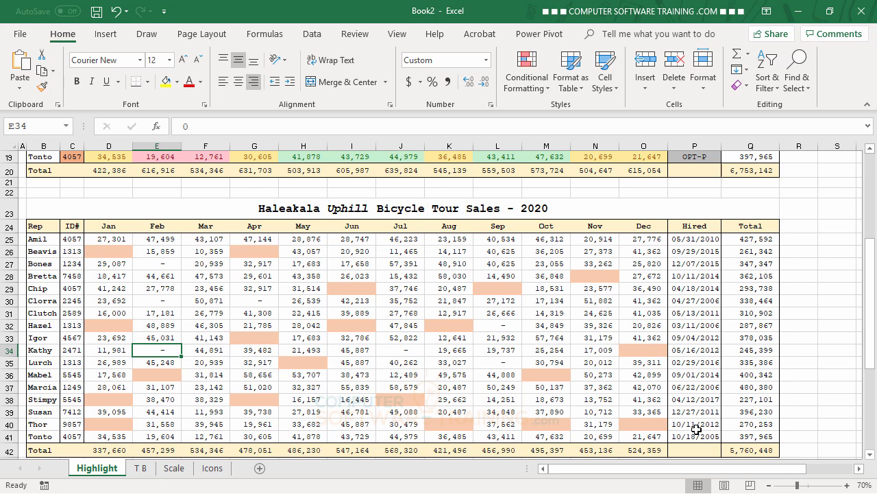
- Add a Greater Than rule to the Hired dates P25:P41 for dates after 9/1/2014, using Light Red Fill with Dark Red Text
click(692, 239)
drag(692, 258, 703, 436)
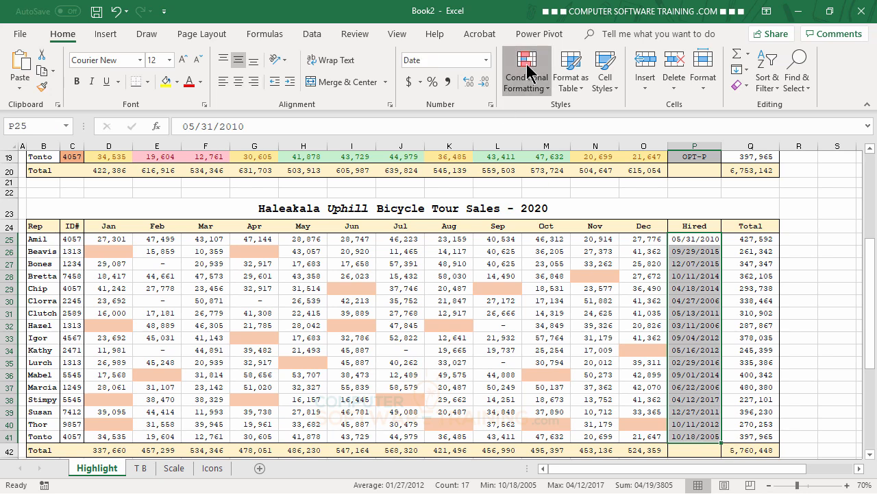
click(528, 68)
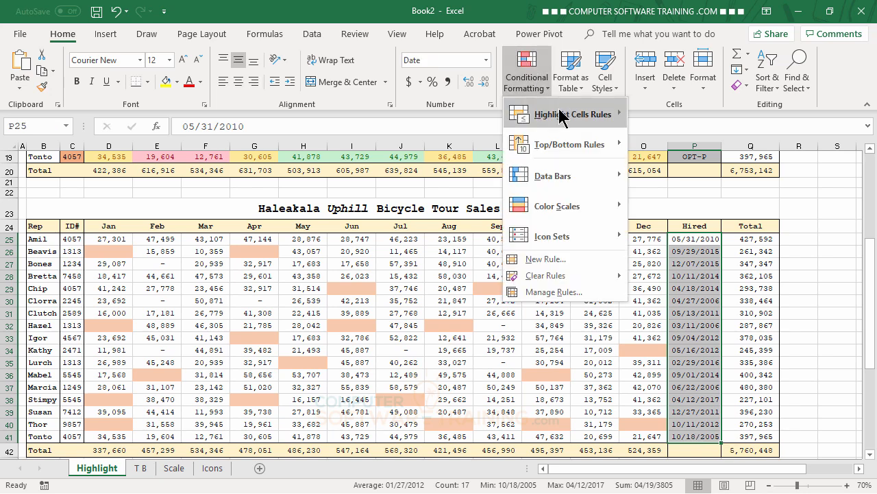
mouse_move(561, 116)
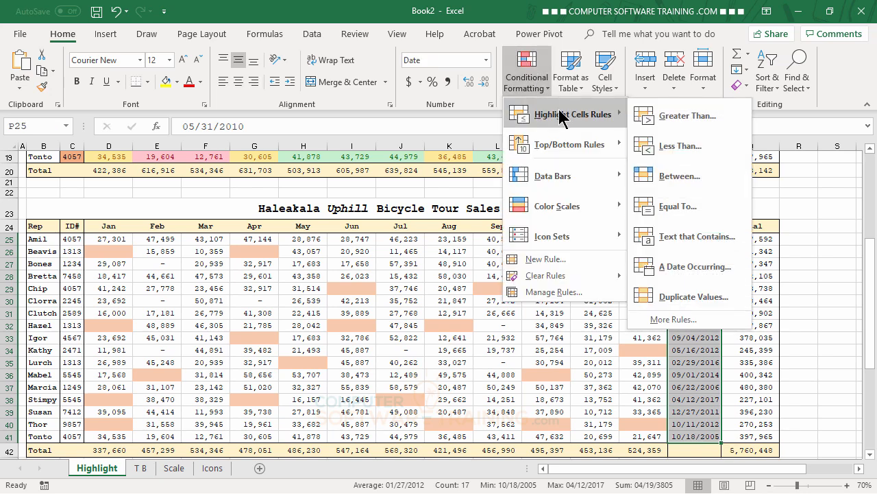
click(685, 115)
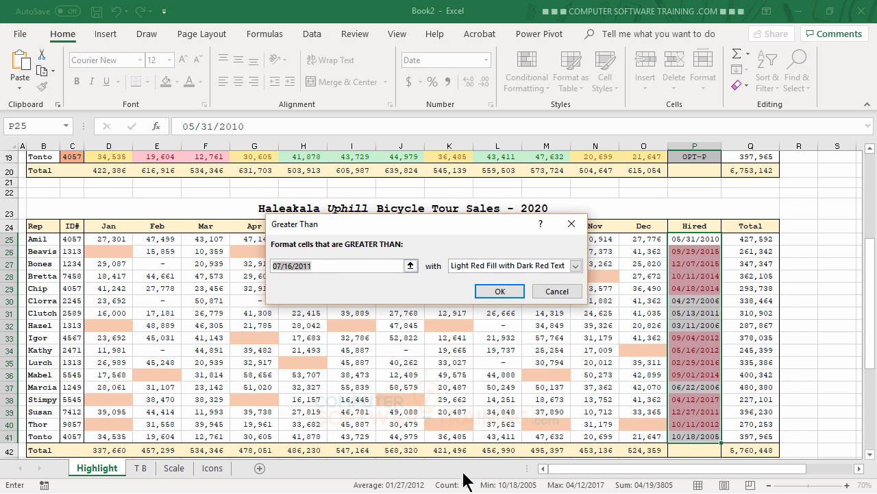
text(9/)
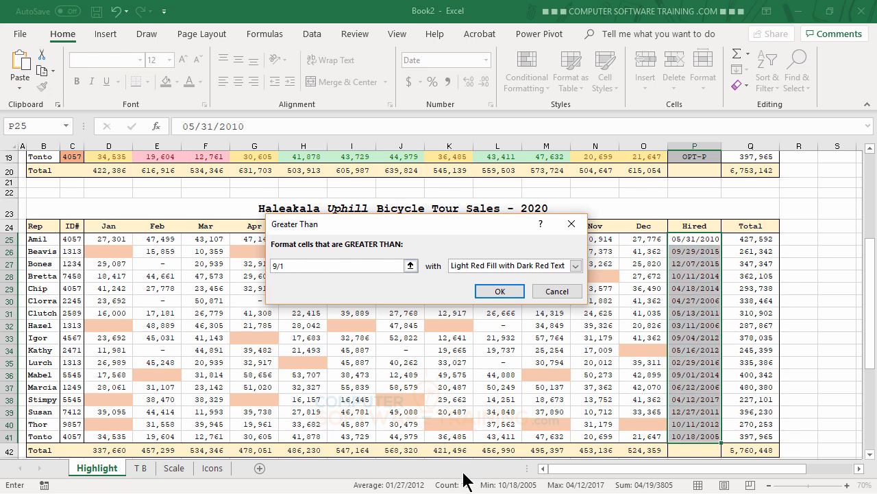
text(1/2014)
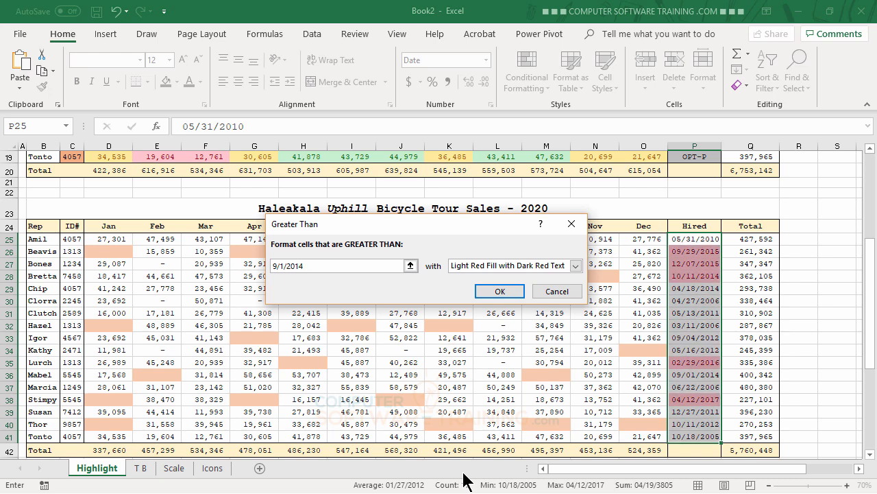
click(498, 296)
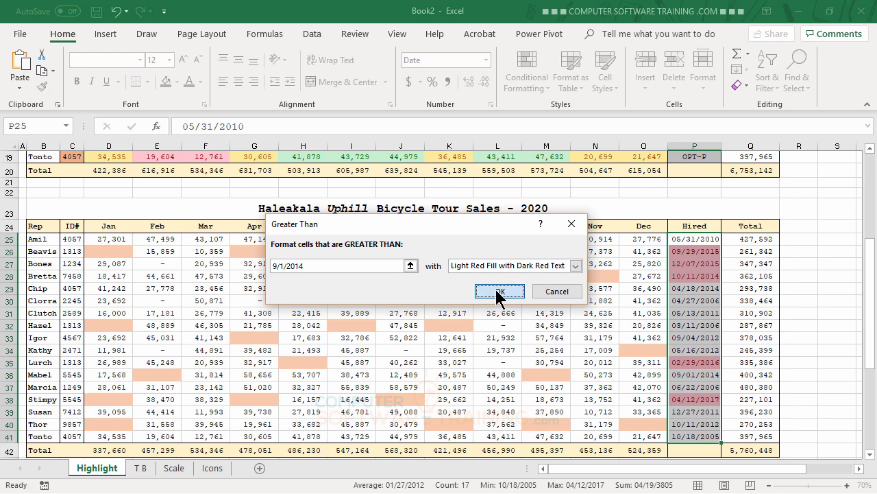
click(556, 299)
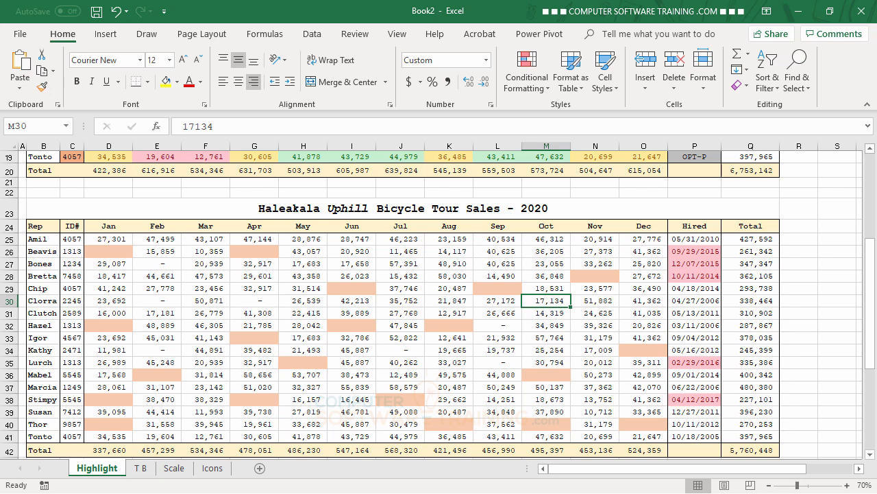
- Start a Top 10 Items rule for the monthly sales C3:N19 on the T B sheet
click(143, 469)
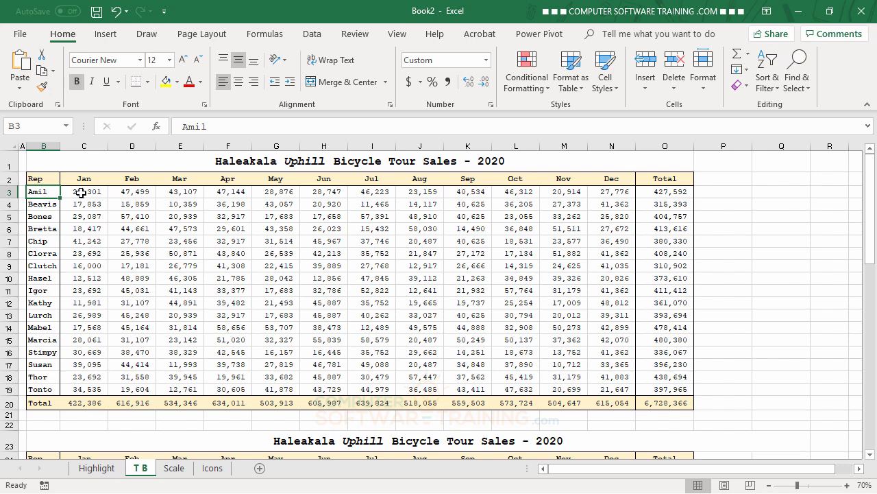
drag(81, 193, 614, 387)
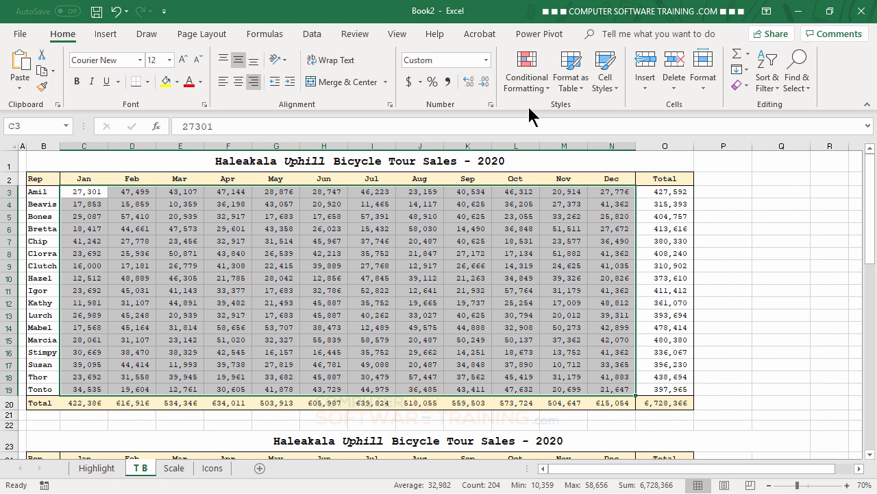
click(530, 83)
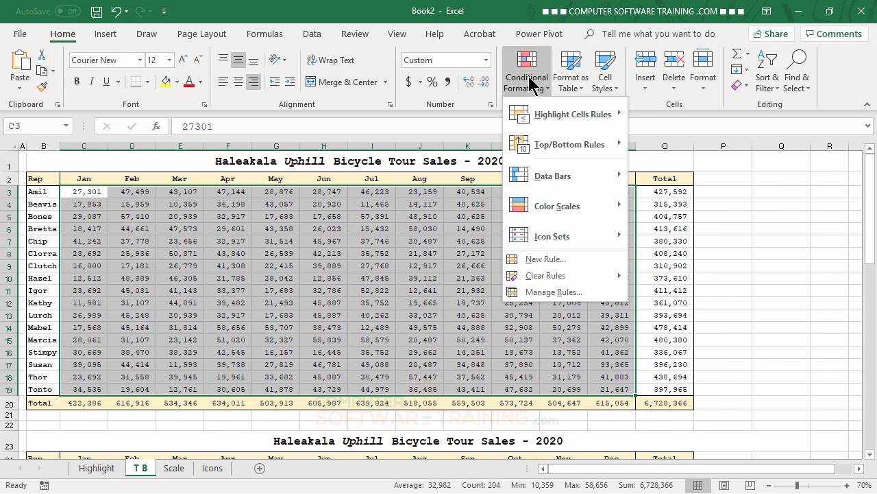
mouse_move(551, 147)
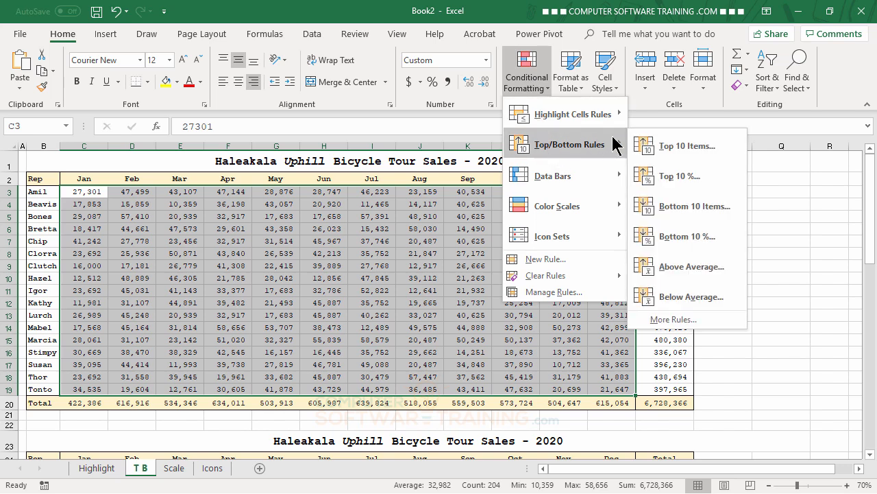
click(681, 152)
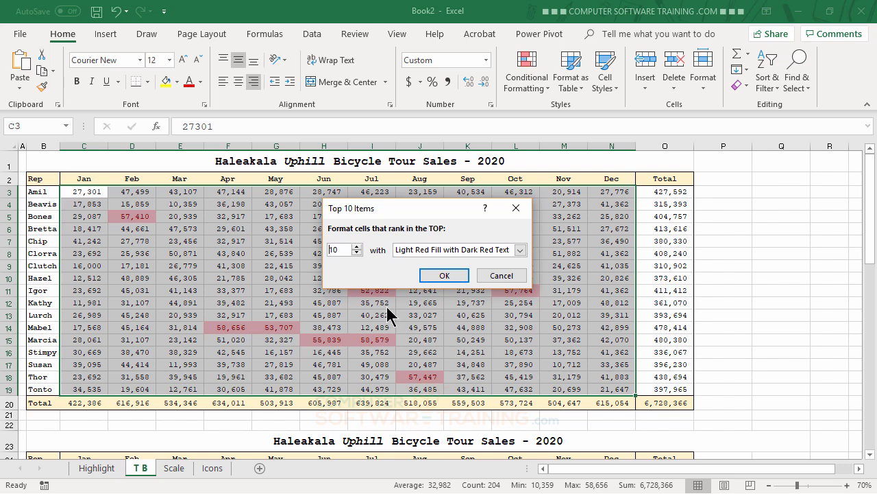
- Set the top items rule to rank 20 cells with Green Fill with Dark Green Text and apply it
click(357, 246)
click(357, 246)
click(358, 246)
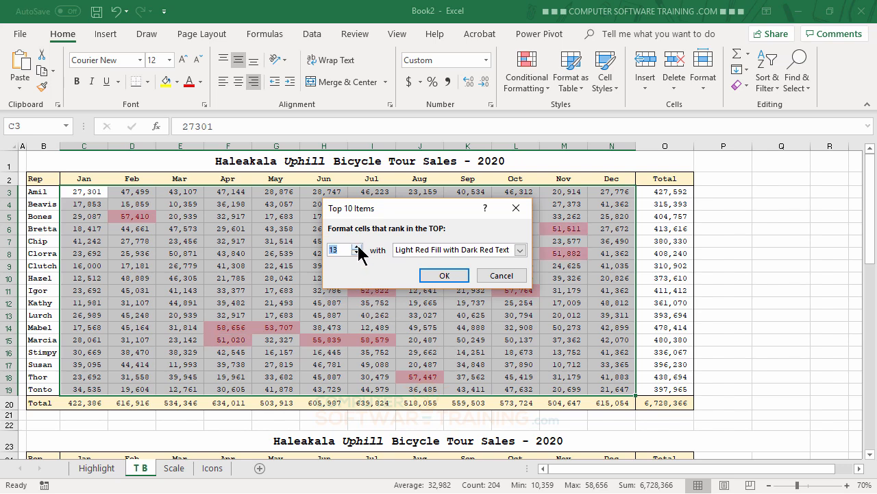
click(358, 246)
click(357, 246)
click(358, 246)
click(358, 246)
click(358, 246)
click(357, 246)
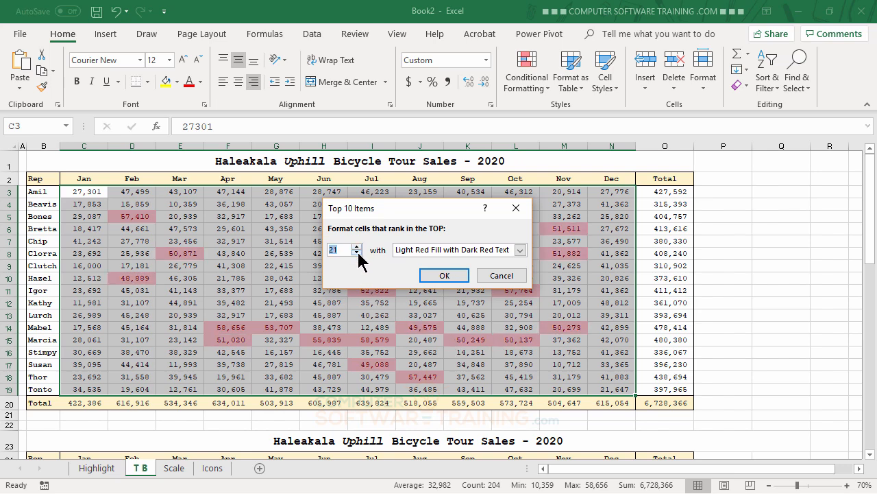
click(521, 250)
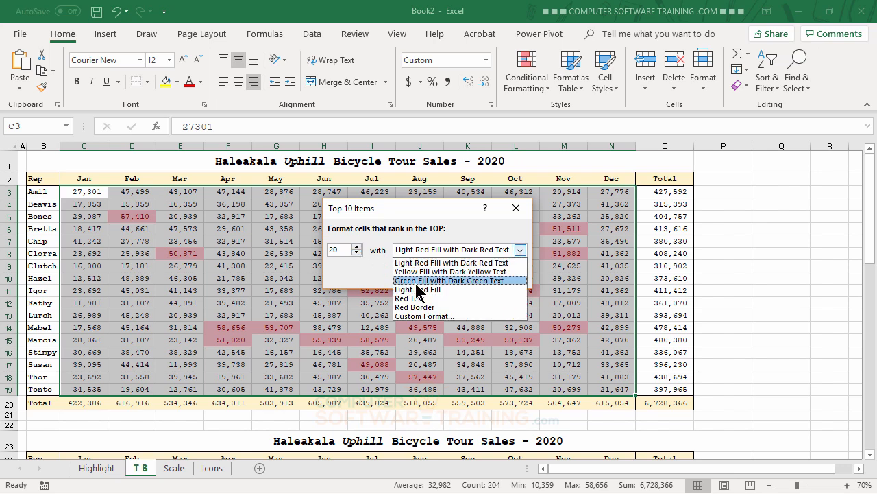
click(449, 281)
click(444, 275)
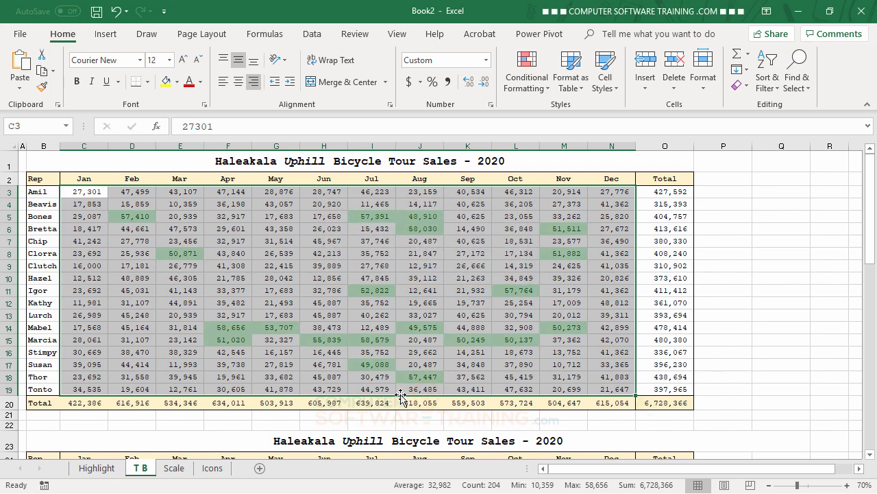
- Add a Bottom 10 Items rule to C3:N19 that ranks 20 cells with Light Red Fill with Dark Red Text
click(531, 90)
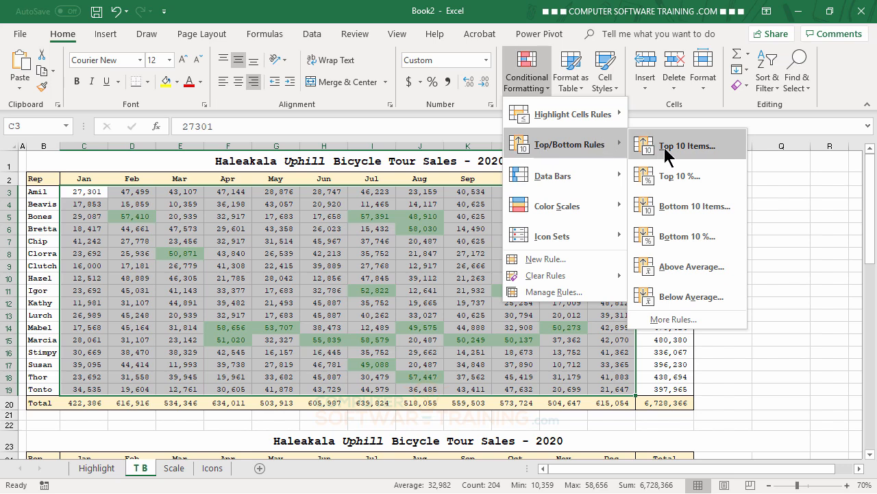
click(689, 211)
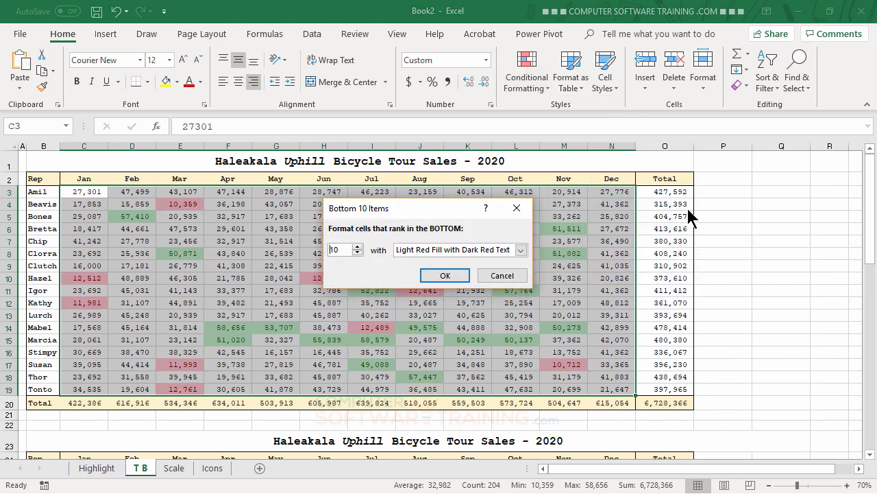
click(357, 246)
click(357, 246)
click(357, 246)
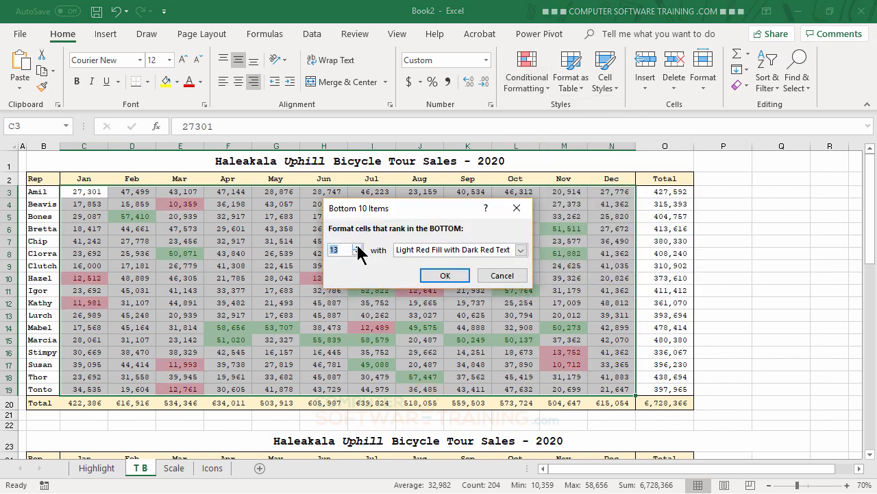
click(357, 246)
click(357, 246)
click(357, 246)
click(357, 246)
click(358, 247)
click(357, 246)
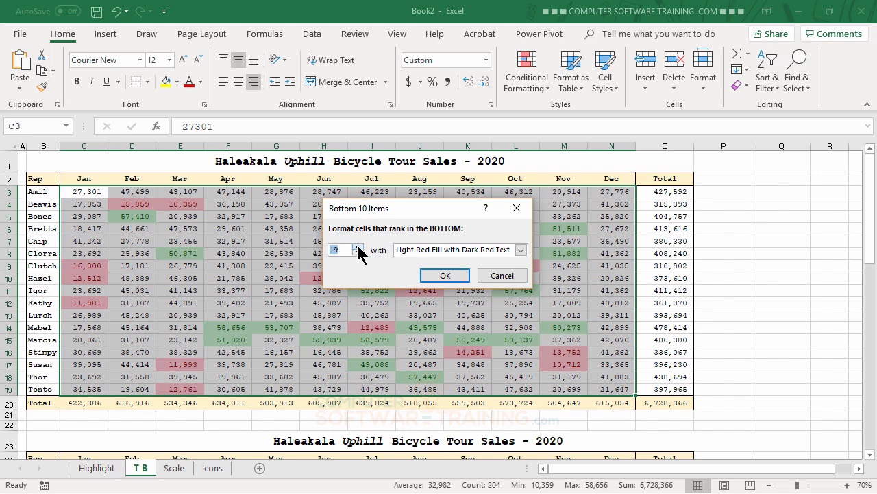
click(357, 246)
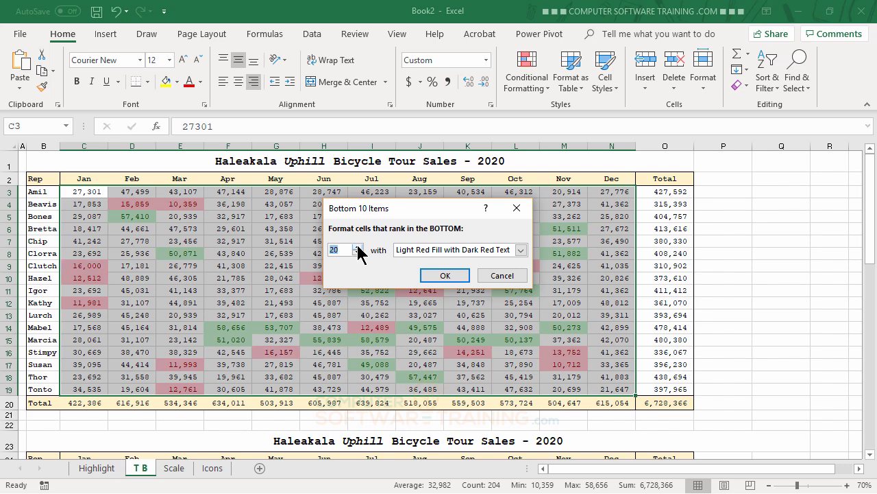
click(447, 275)
click(466, 253)
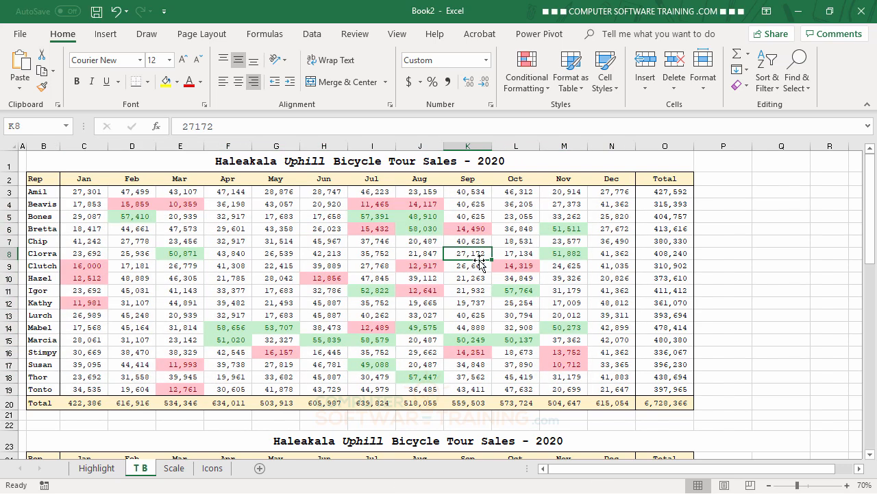
- Add a Top 10% rule to C25:N41 in the second sales table with Green Fill with Dark Green Text
scroll(480, 263, down, 5)
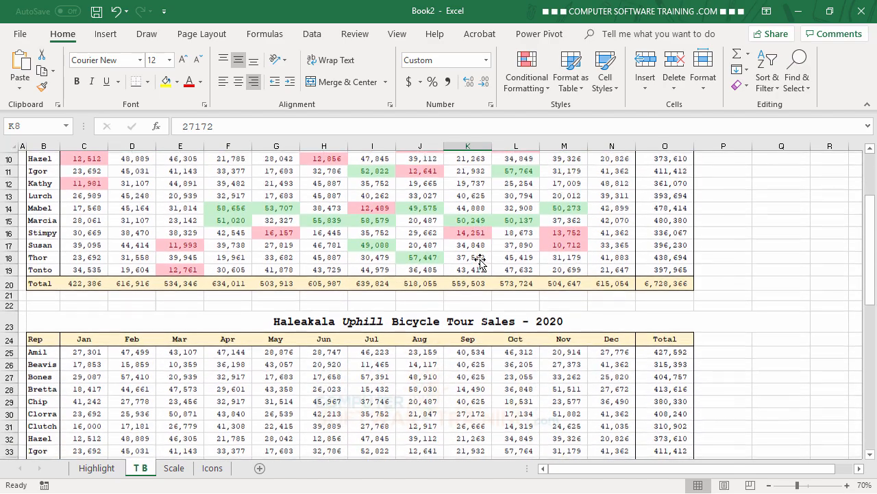
scroll(480, 260, down, 2)
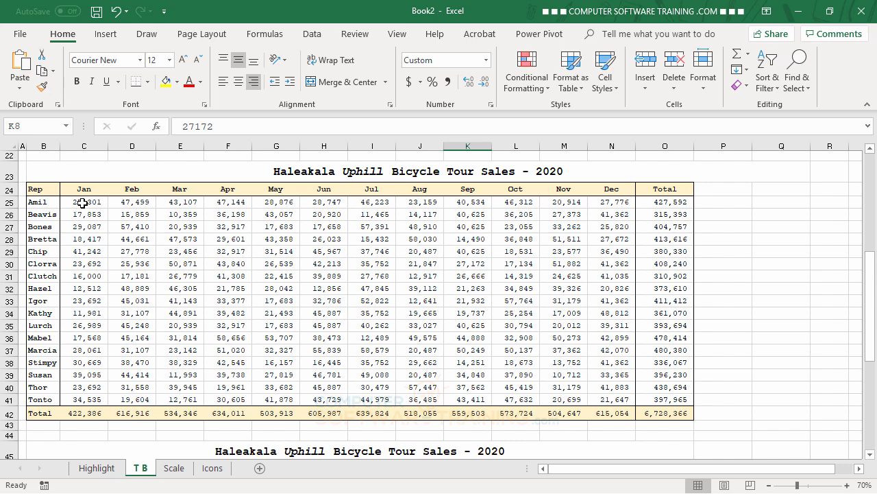
drag(81, 202, 604, 398)
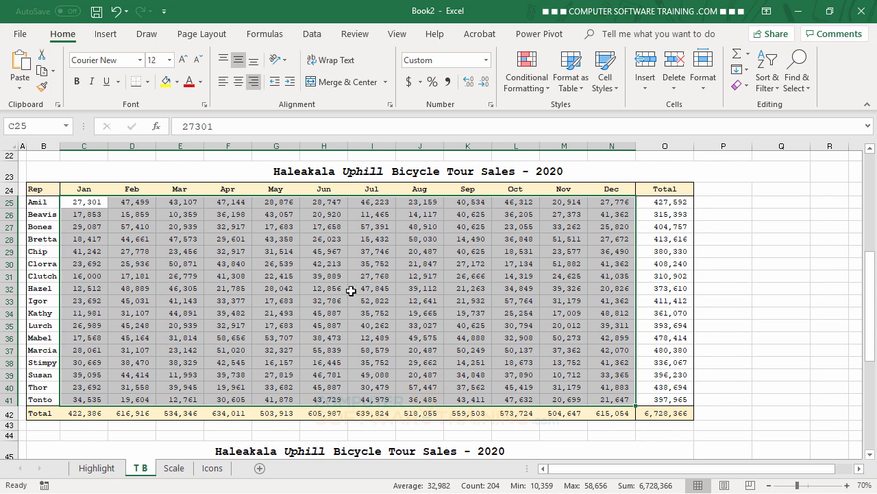
click(527, 87)
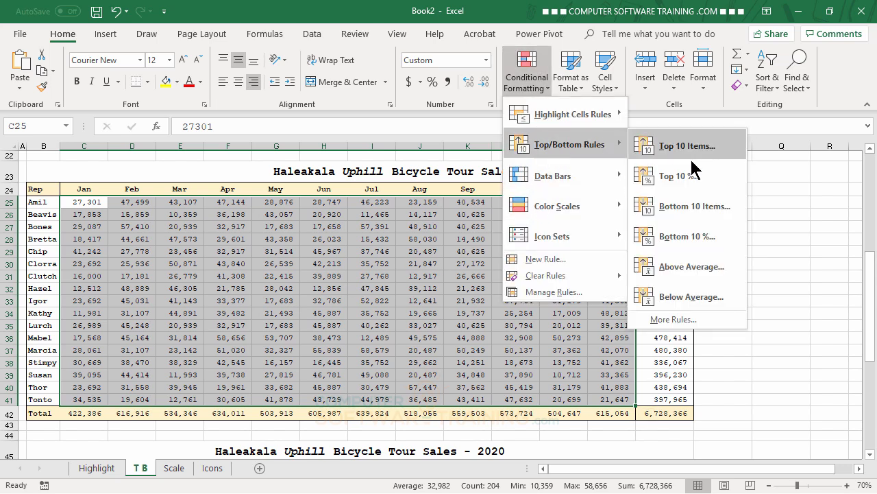
click(686, 178)
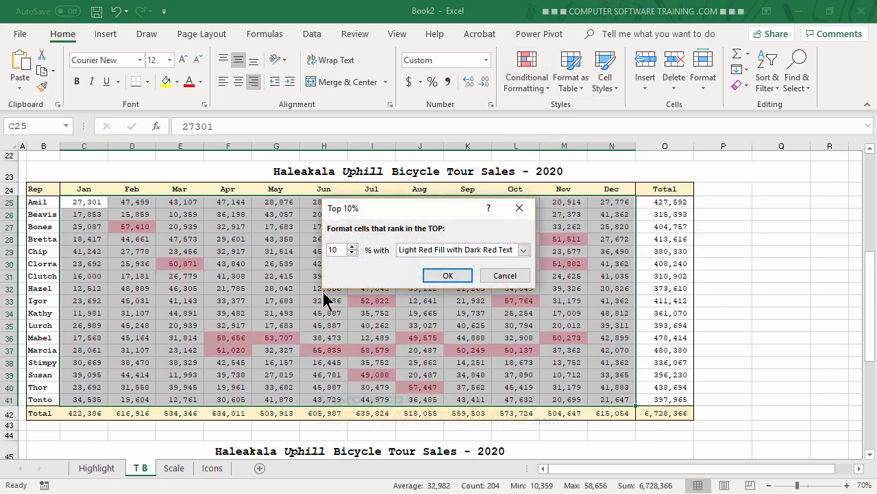
click(524, 249)
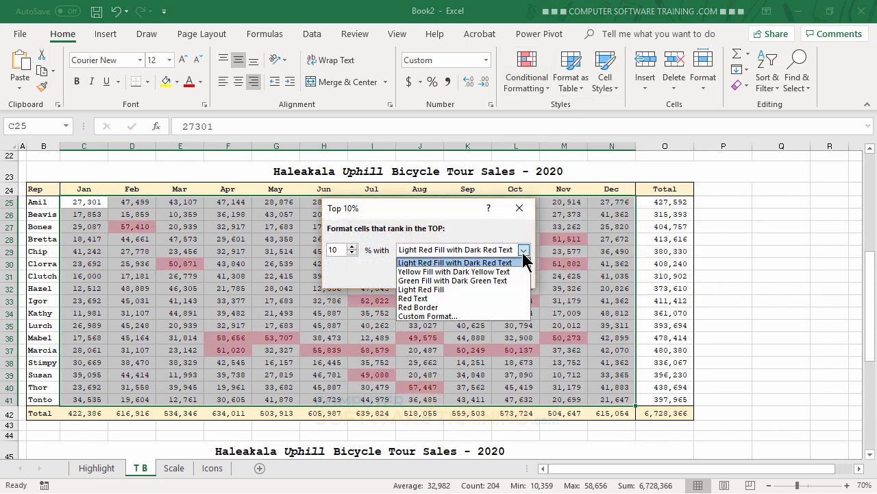
click(439, 281)
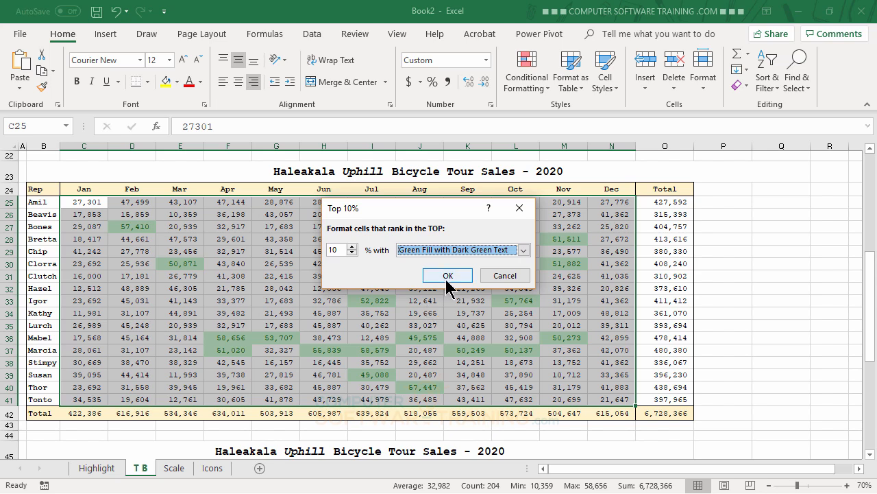
click(449, 275)
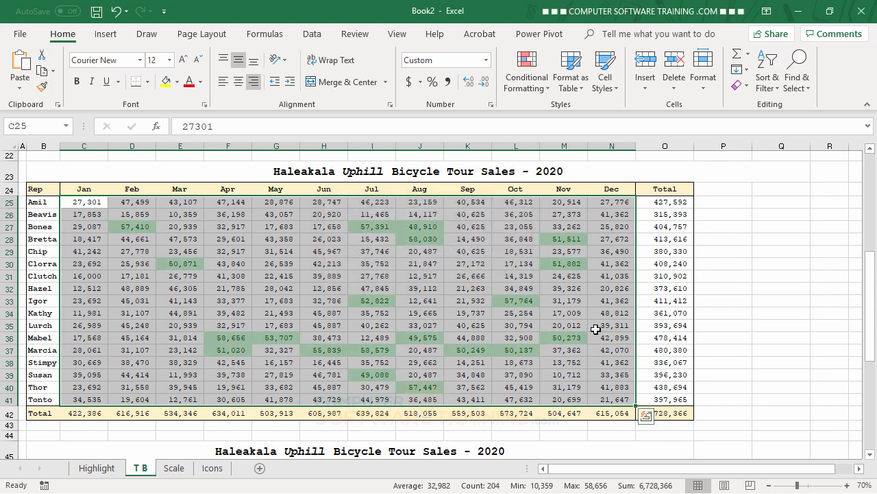
- Add a Bottom 10% rule to C25:N41 with Light Red Fill with Dark Red Text
click(542, 92)
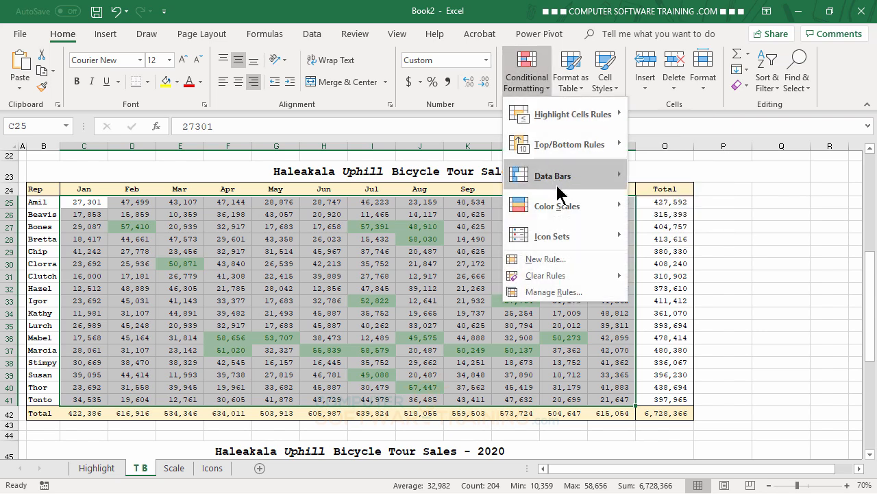
mouse_move(562, 151)
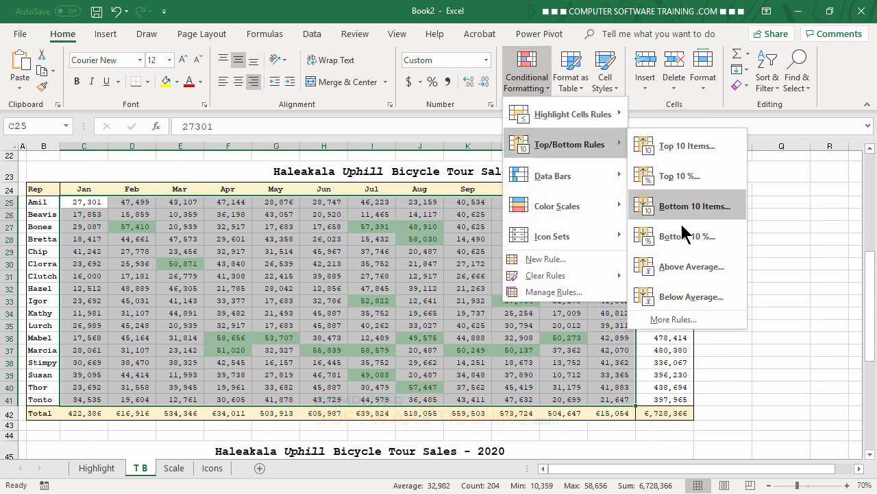
click(675, 238)
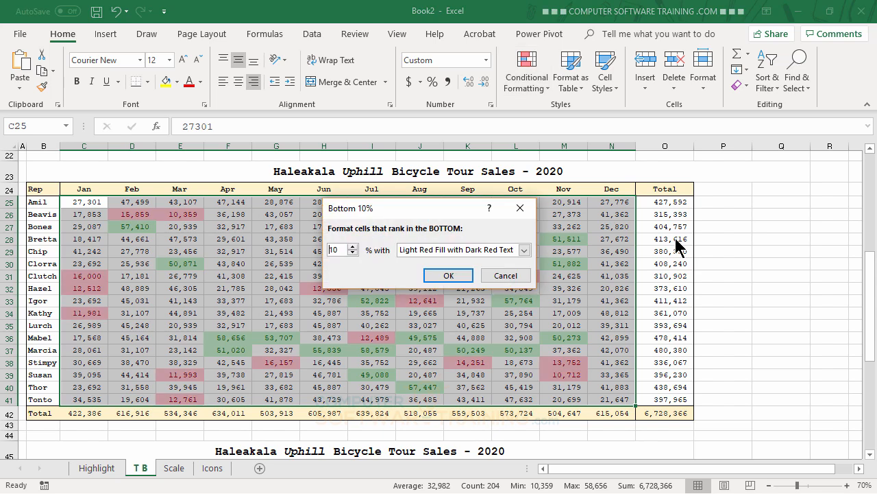
click(449, 278)
click(487, 297)
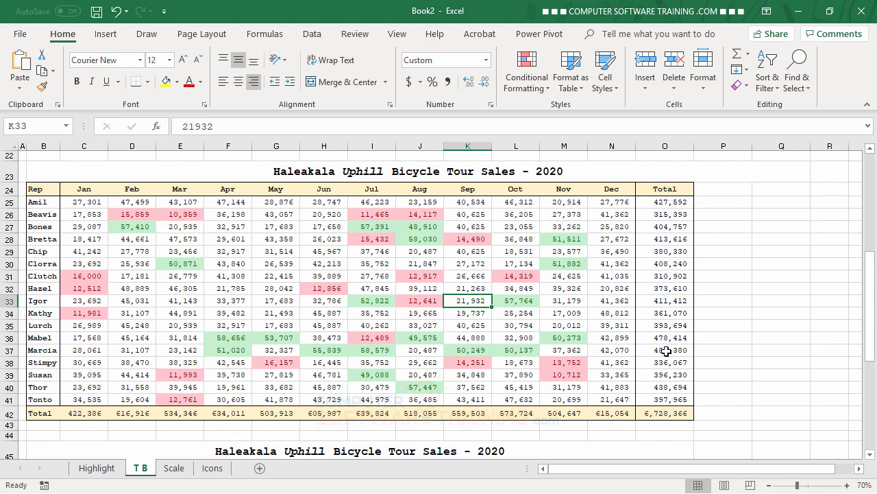
- Add an Above Average rule to C47:N63 in the third sales table with Green Fill with Dark Green Text
scroll(586, 339, down, 8)
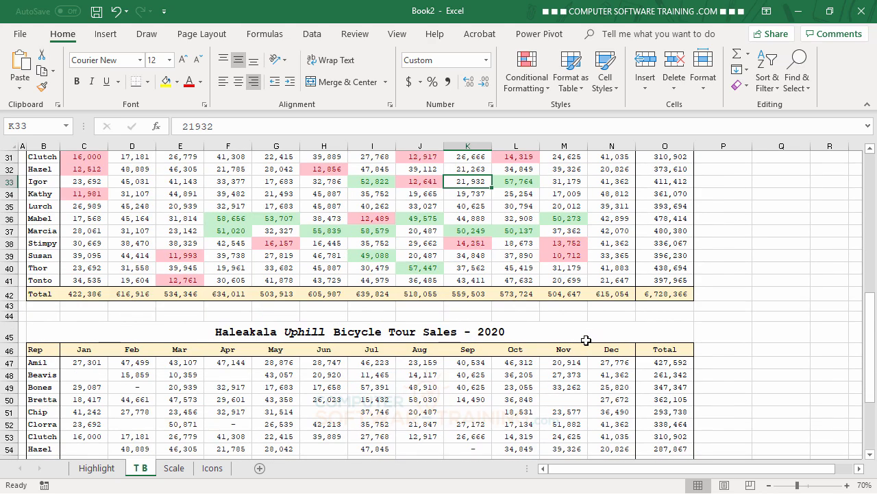
scroll(587, 338, up, 1)
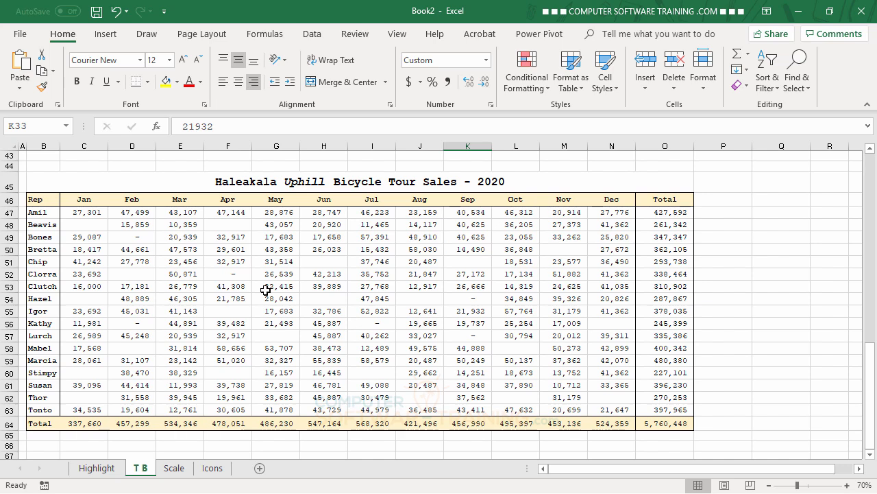
drag(87, 213, 610, 410)
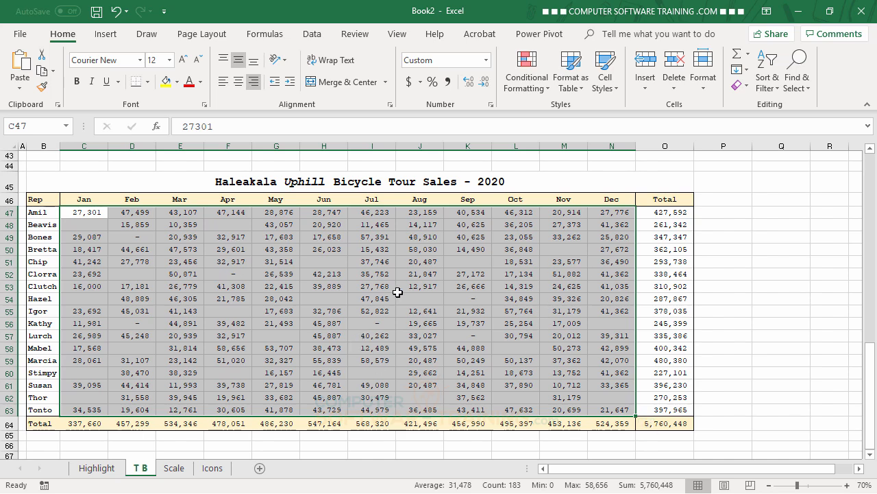
click(540, 81)
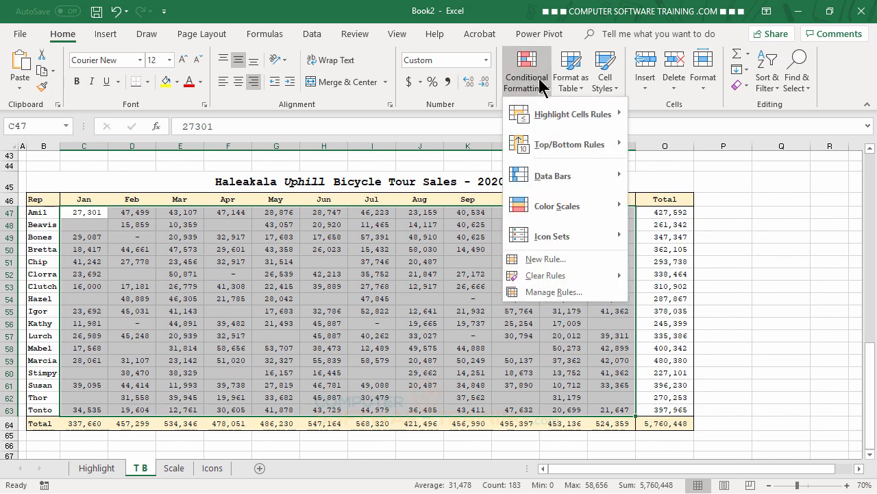
mouse_move(562, 141)
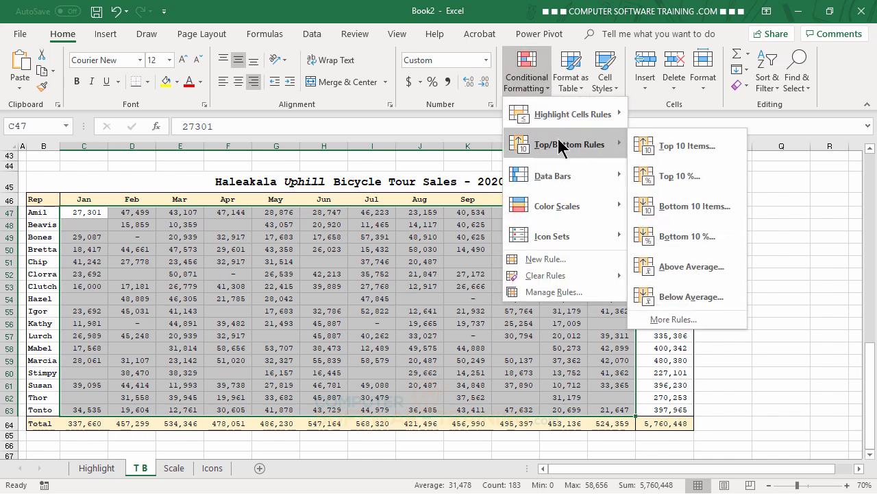
click(698, 265)
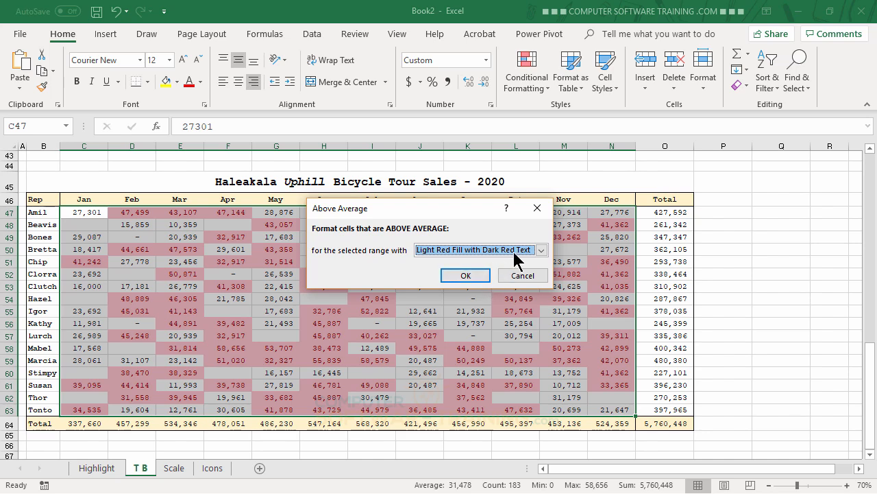
click(541, 250)
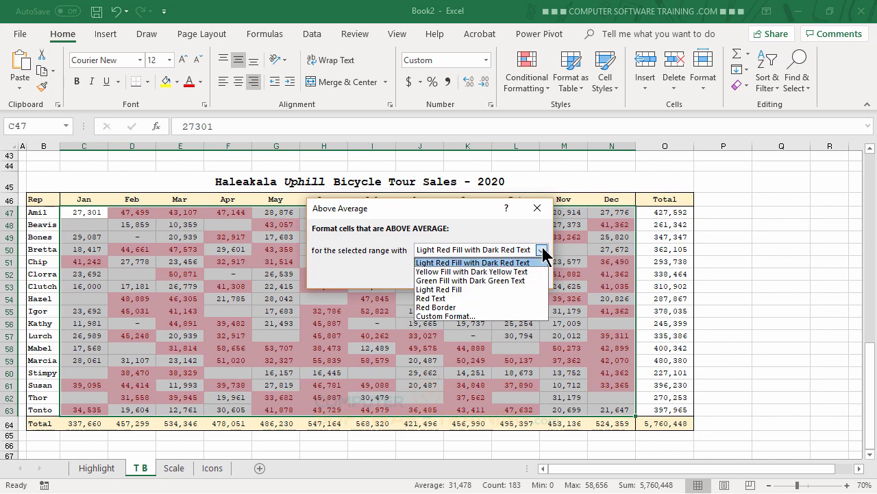
click(461, 287)
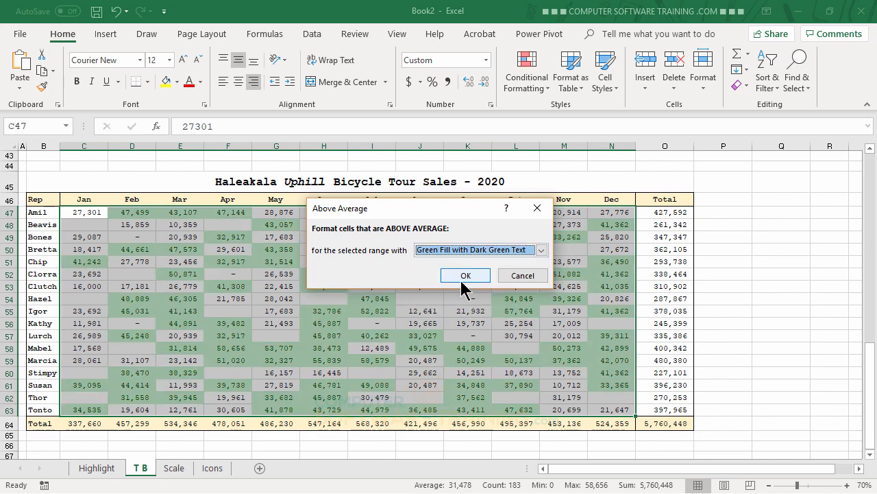
click(468, 275)
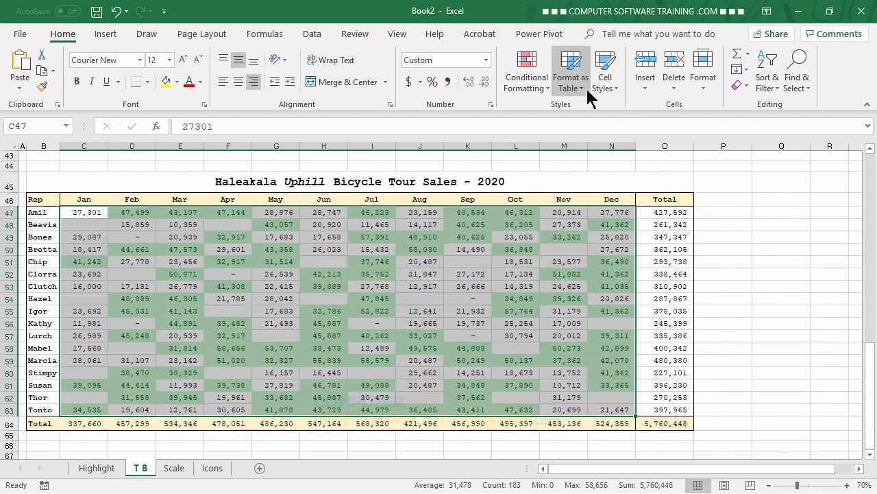
- Add a Below Average rule to C47:N63 with Light Red Fill with Dark Red Text
click(525, 89)
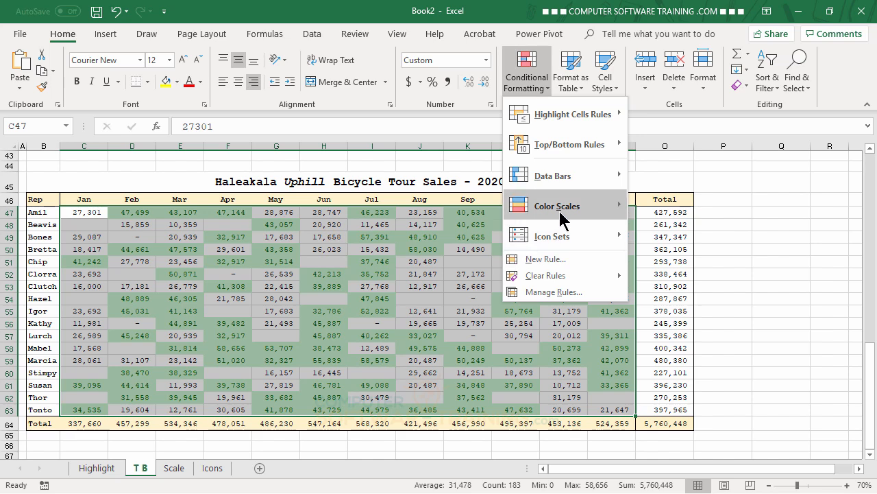
mouse_move(551, 115)
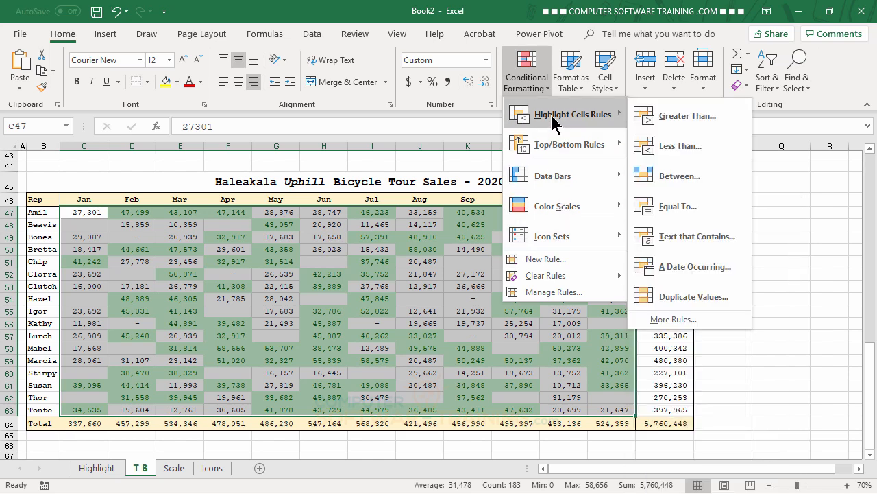
mouse_move(560, 144)
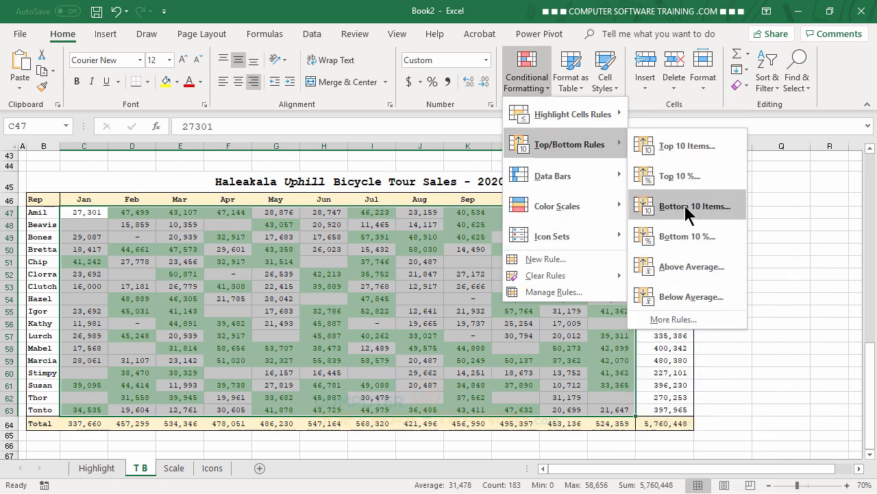
click(688, 297)
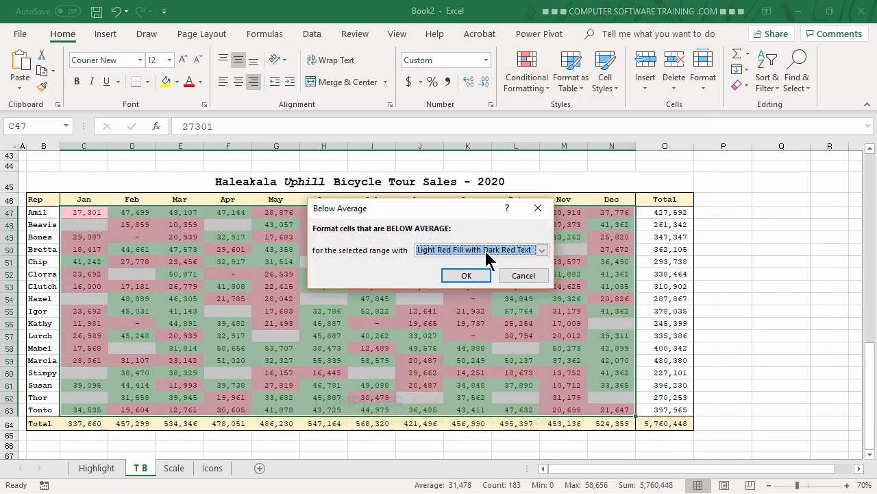
click(467, 277)
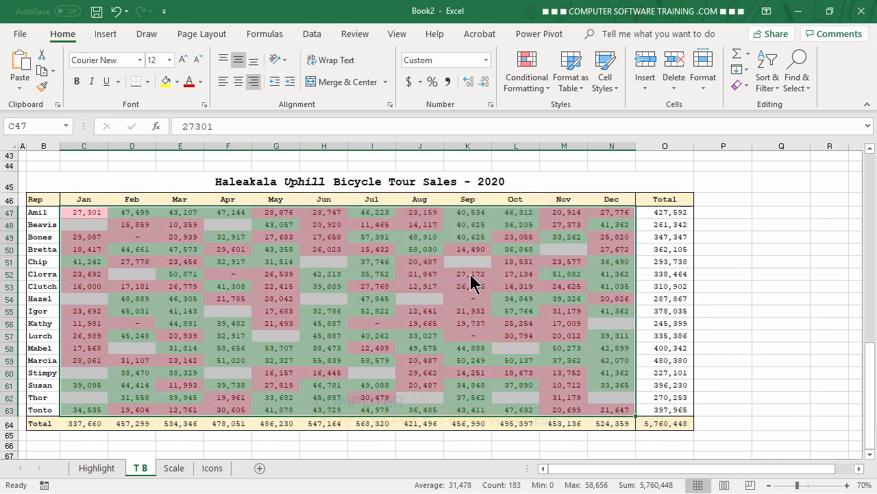
click(505, 285)
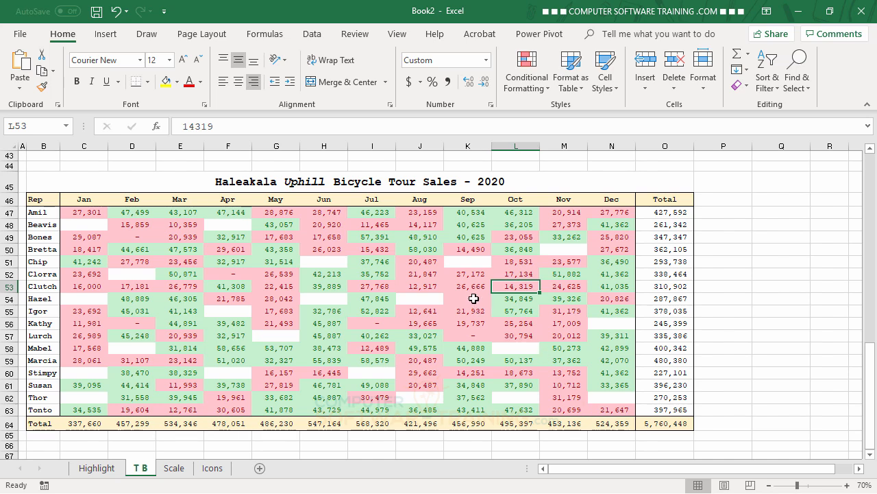
click(306, 347)
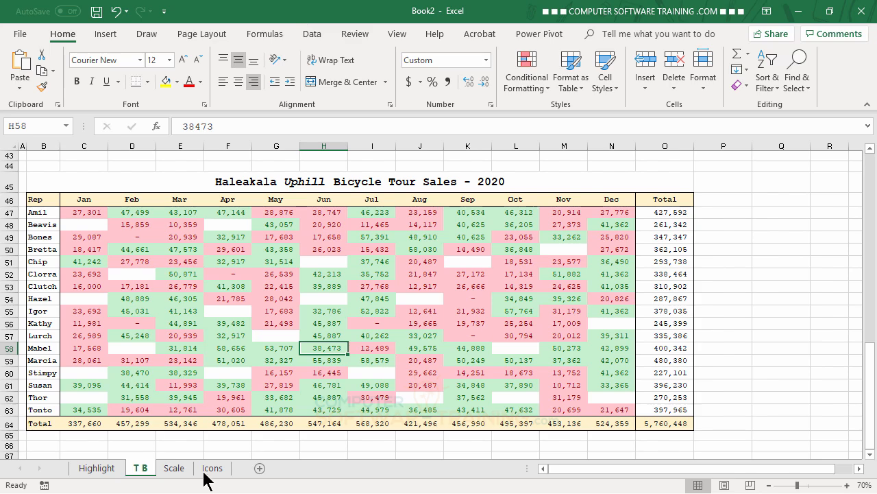
- On the Scale sheet, apply a two-color scale to C3:N19, with green for the highest values and white for the lowest
click(174, 472)
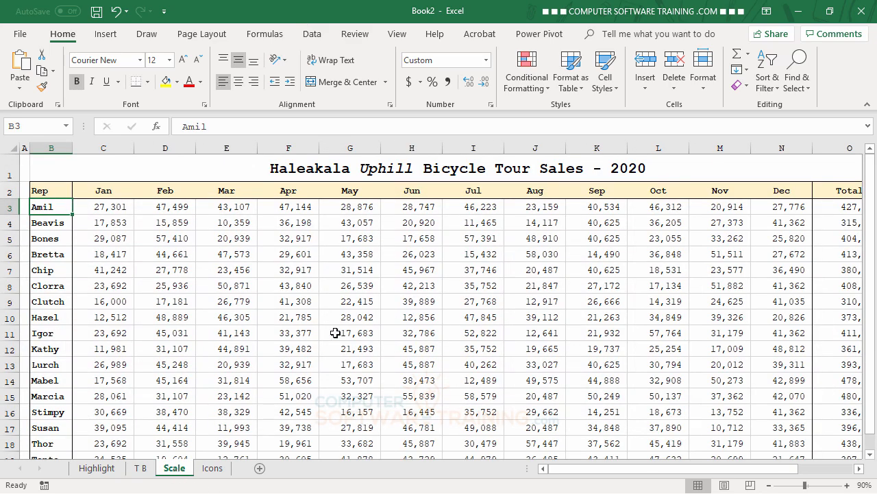
scroll(443, 317, down, 1)
scroll(443, 318, up, 1)
click(769, 485)
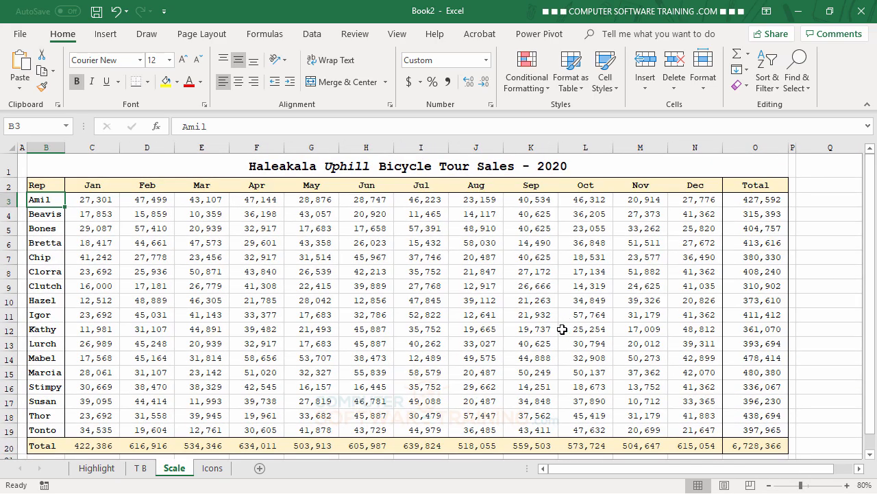
scroll(556, 300, down, 4)
scroll(556, 298, up, 4)
click(90, 201)
drag(89, 201, 685, 429)
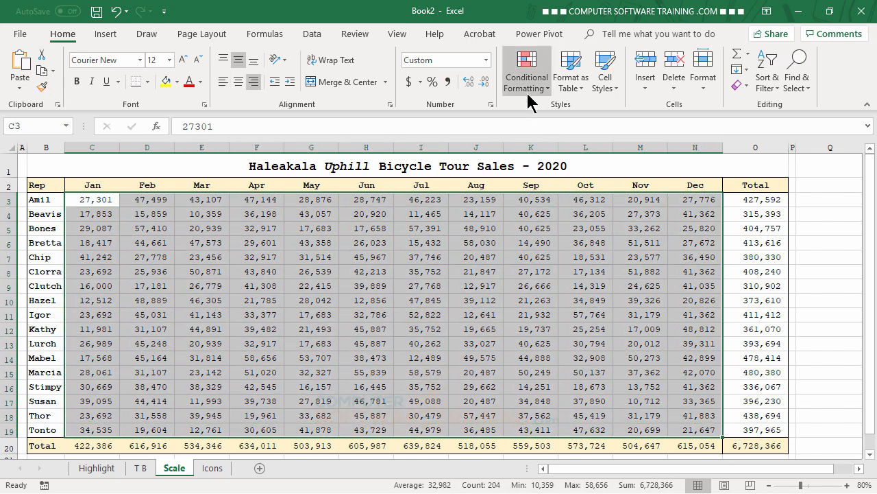
click(526, 82)
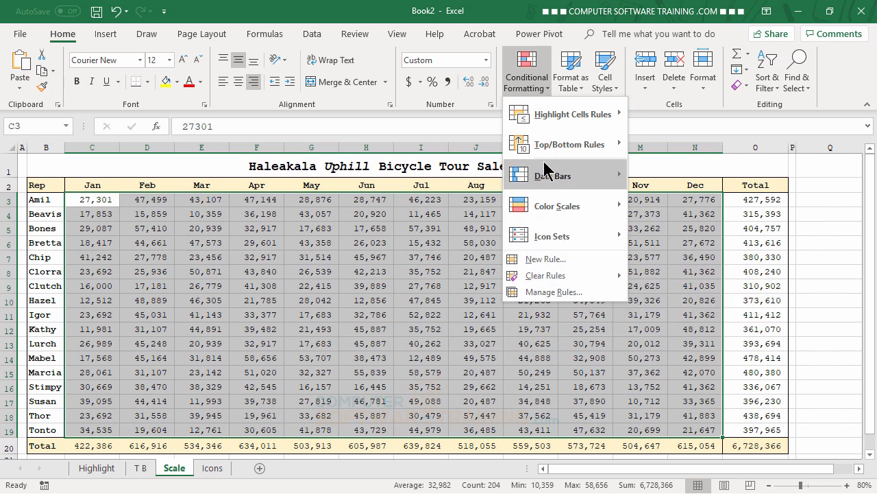
mouse_move(563, 215)
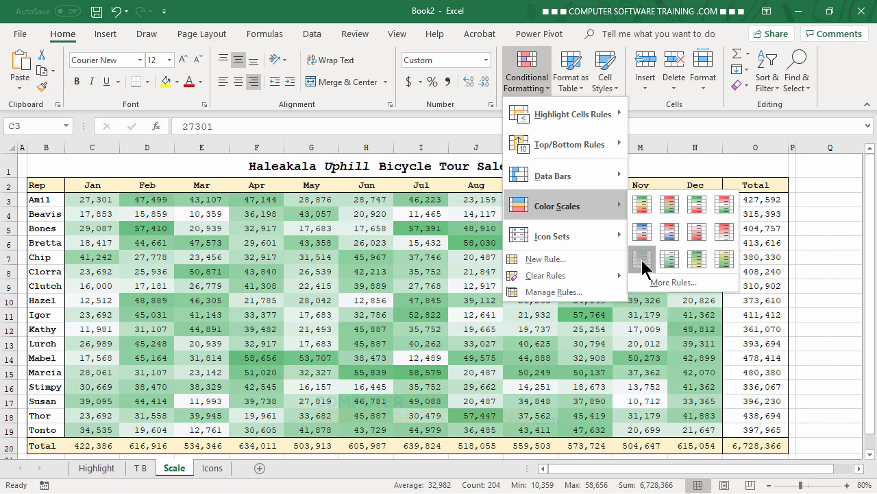
click(641, 261)
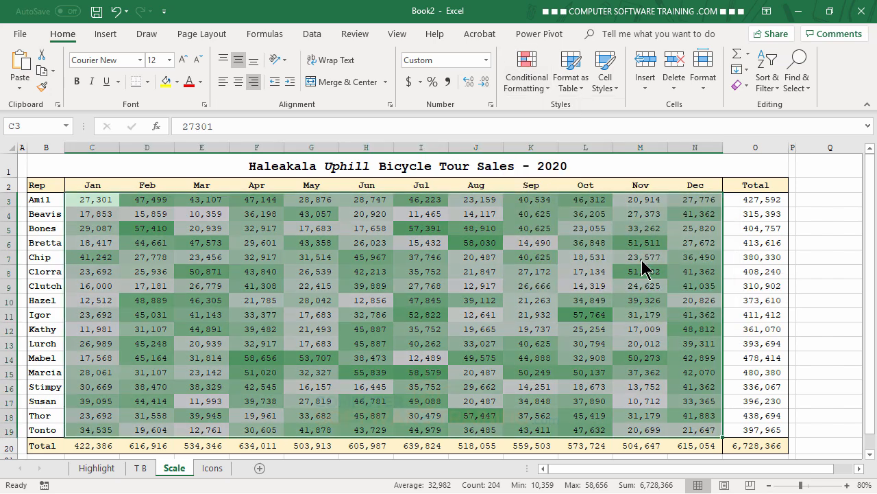
click(463, 283)
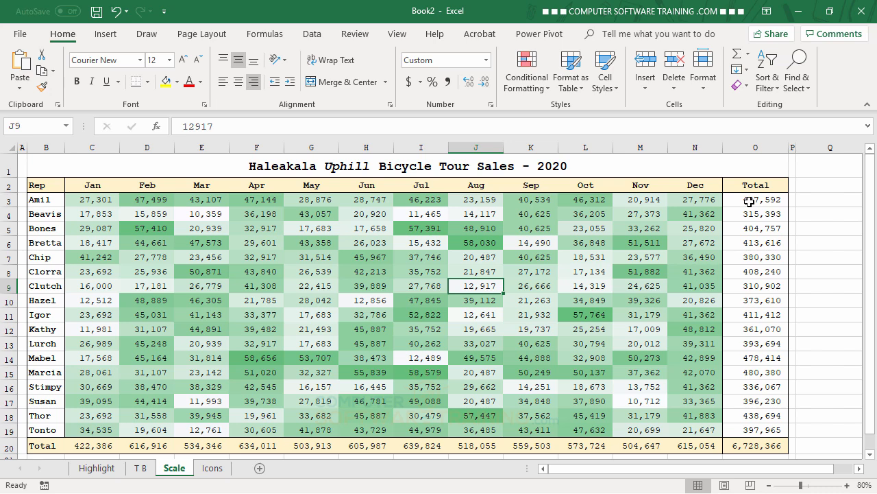
- Add solid-fill Purple Data Bars to the rep totals in O3:O19
drag(749, 201, 767, 430)
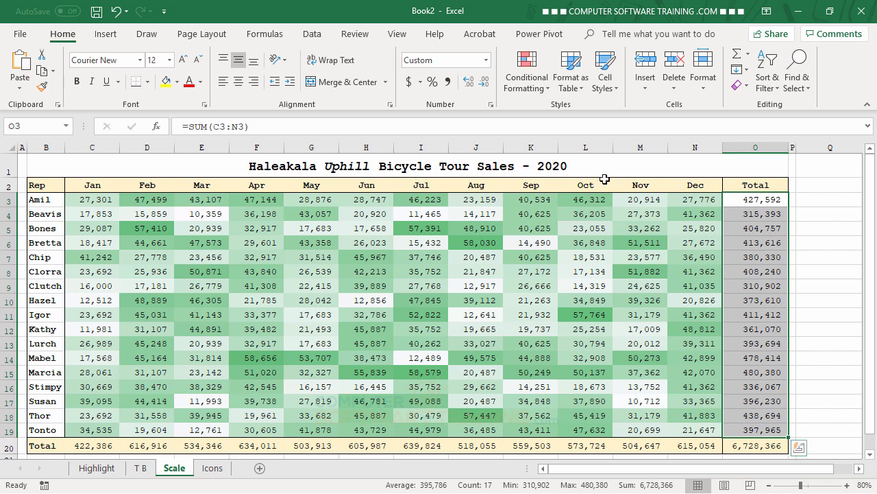
click(534, 83)
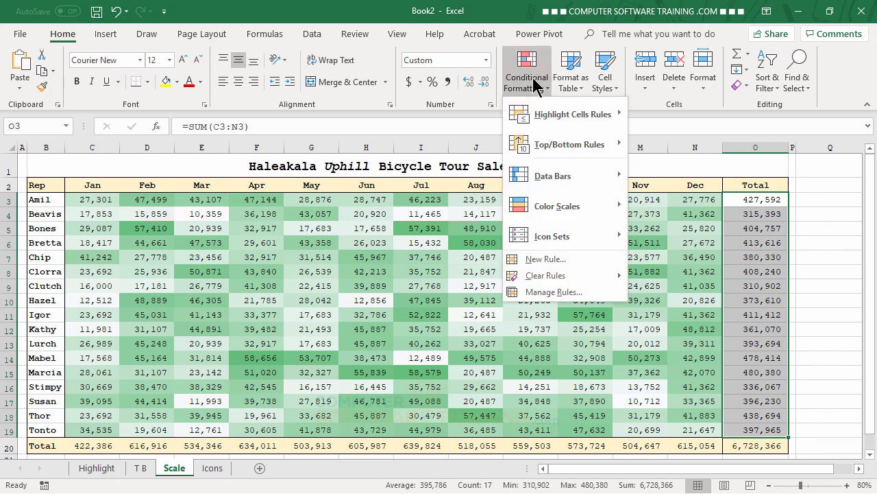
mouse_move(548, 176)
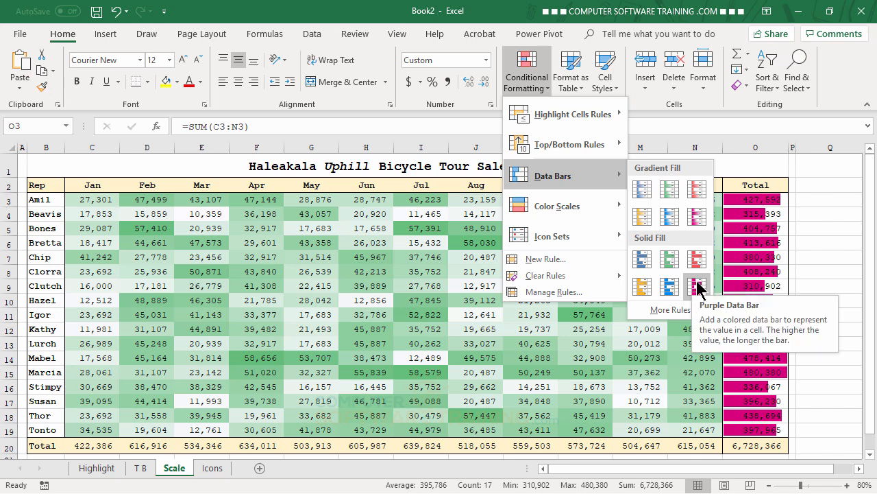
click(696, 287)
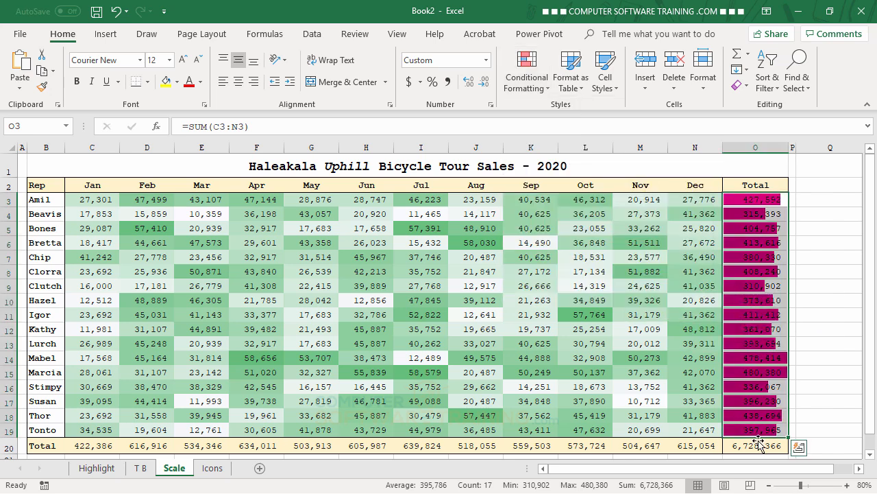
click(825, 231)
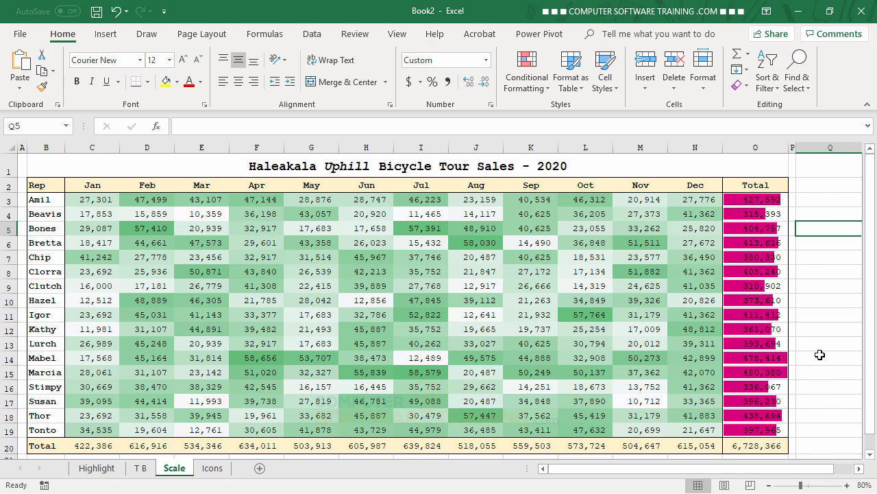
scroll(820, 355, down, 4)
scroll(820, 354, up, 4)
- Replace the total in O4 with 200,000 to test its data bar
click(753, 214)
text(20)
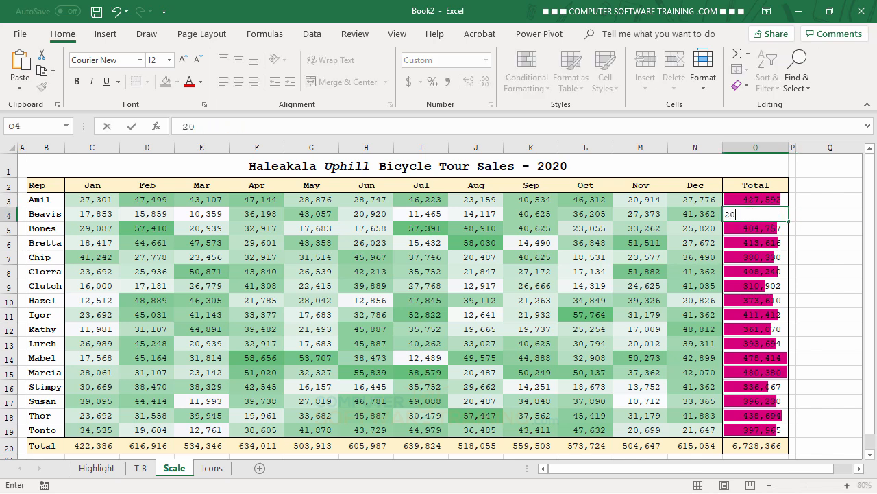
text(0,000)
key(Return)
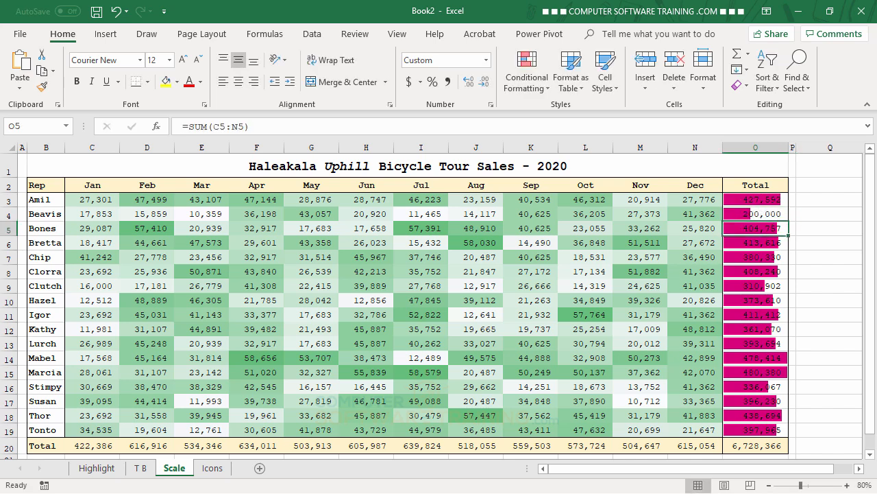
- Set the total in O4 to 100,000 to shorten its data bar
key(Up)
text(1000)
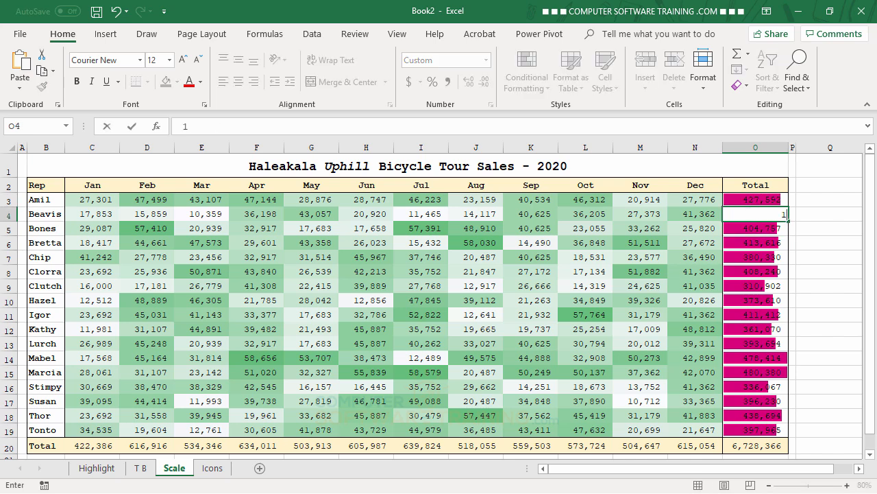
key(Return)
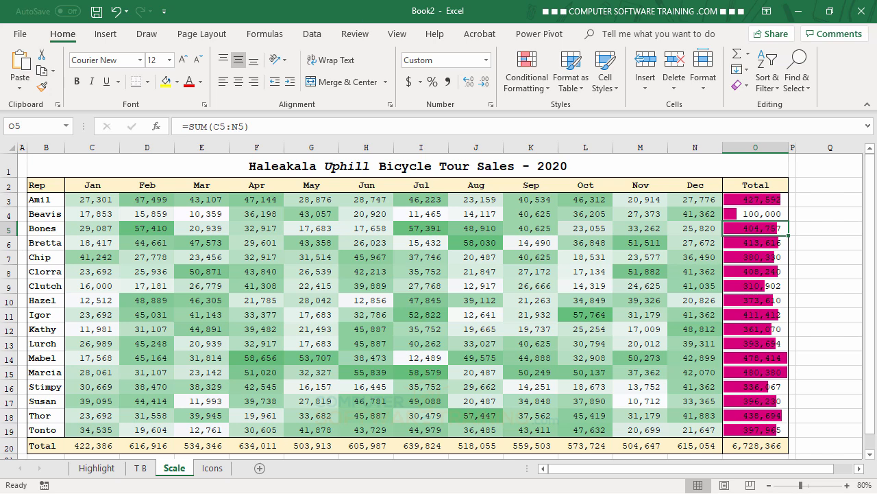
- On the Icons sheet, apply the icon set of plain green, yellow and red circles to C3:N19
click(212, 469)
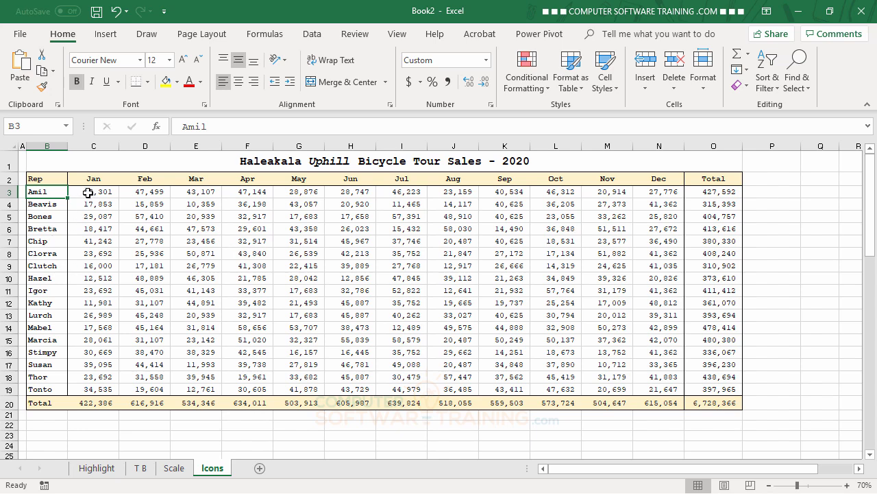
drag(89, 193, 122, 203)
drag(238, 236, 655, 384)
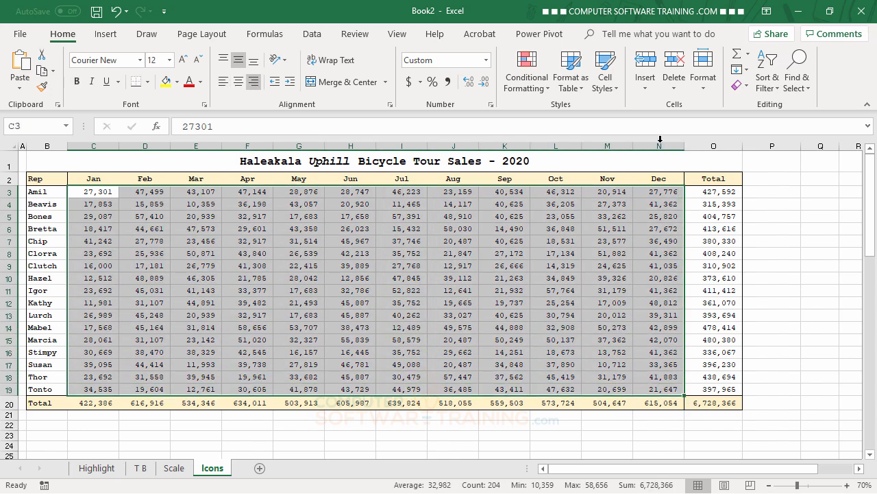
click(525, 89)
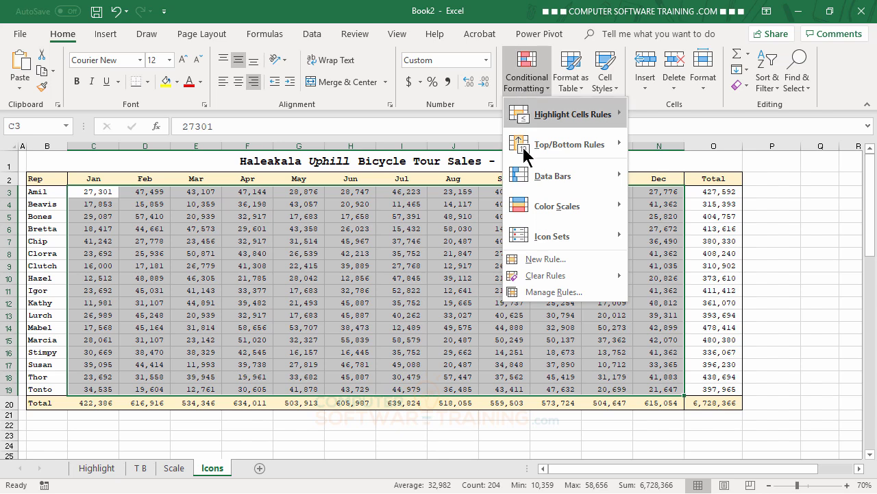
mouse_move(542, 238)
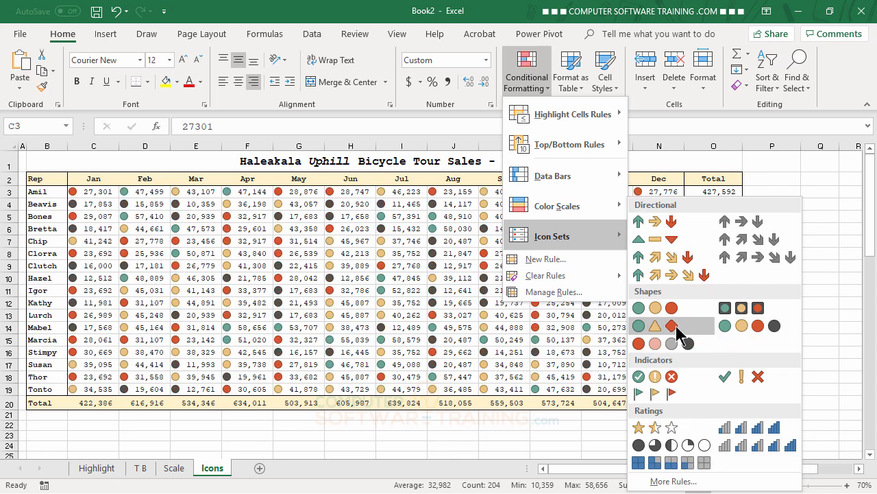
click(655, 309)
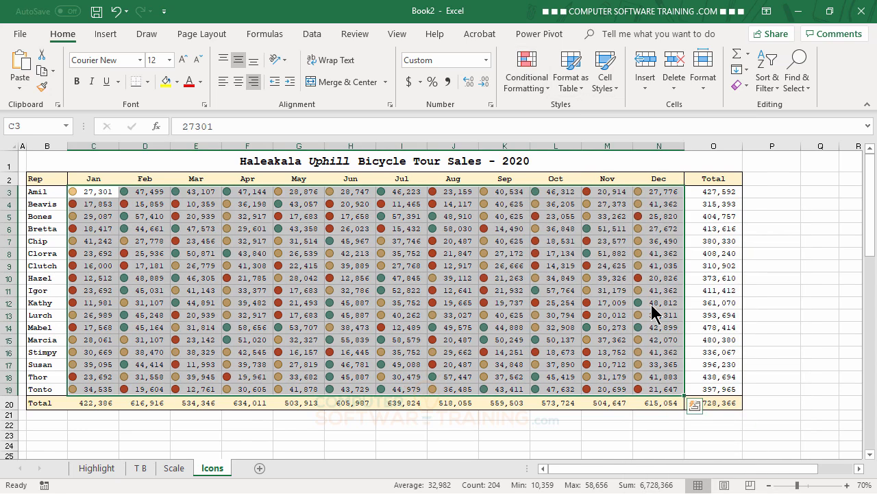
click(454, 278)
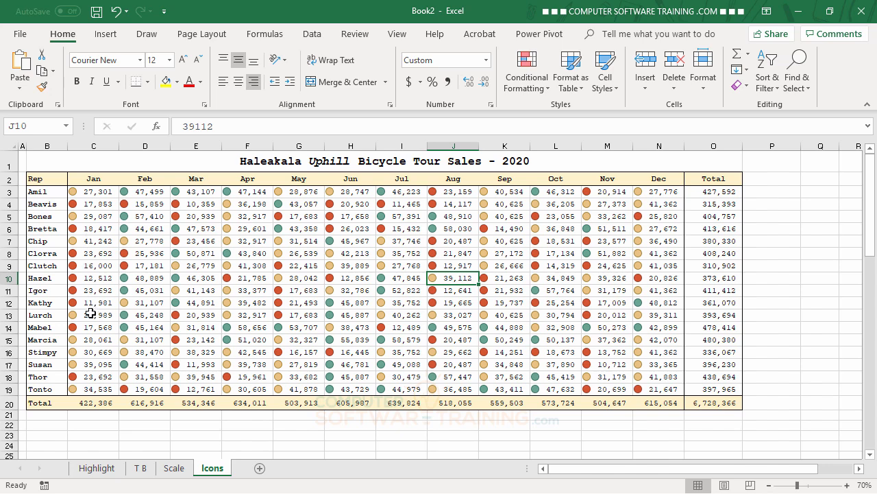